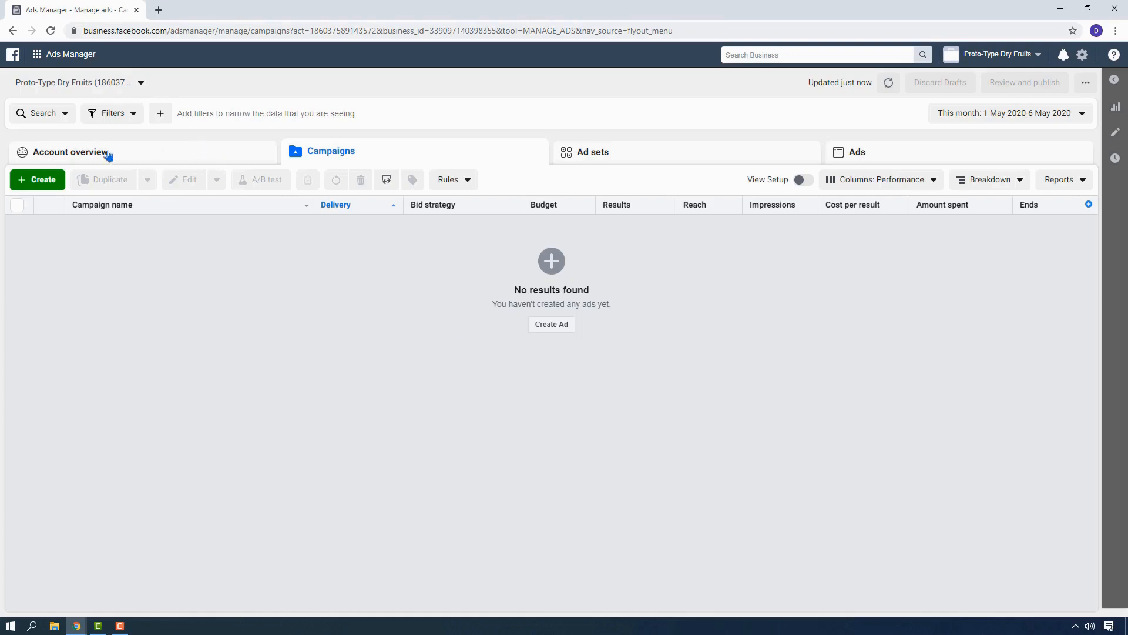
Open the ad account's payment settings from Billing, dismissing the new payment settings tip.
left_click(49, 55)
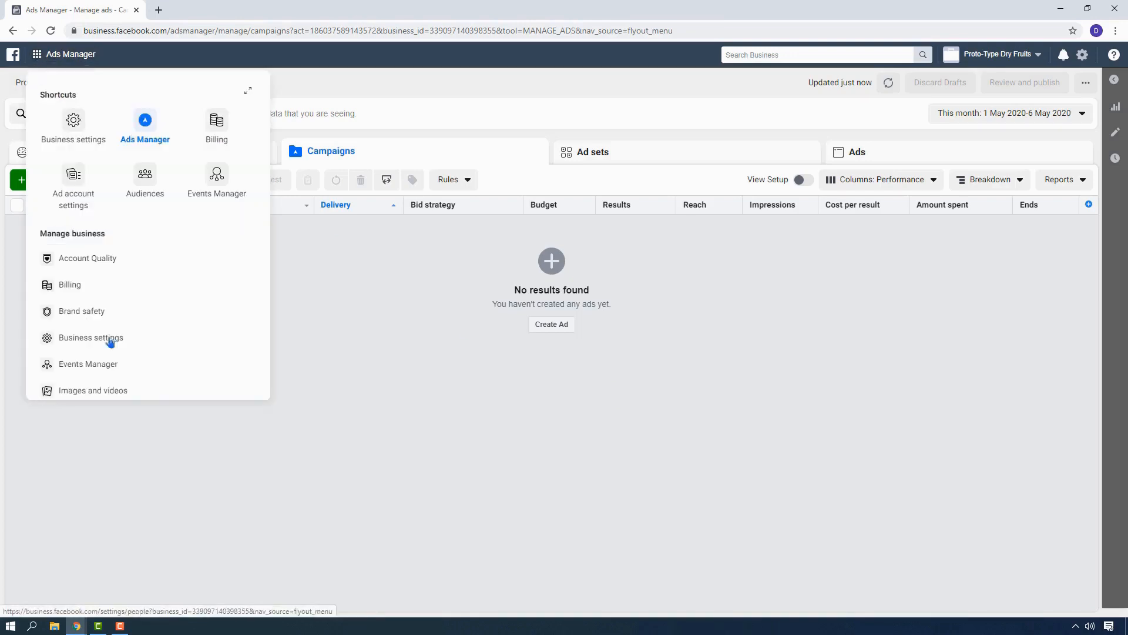
left_click(74, 286)
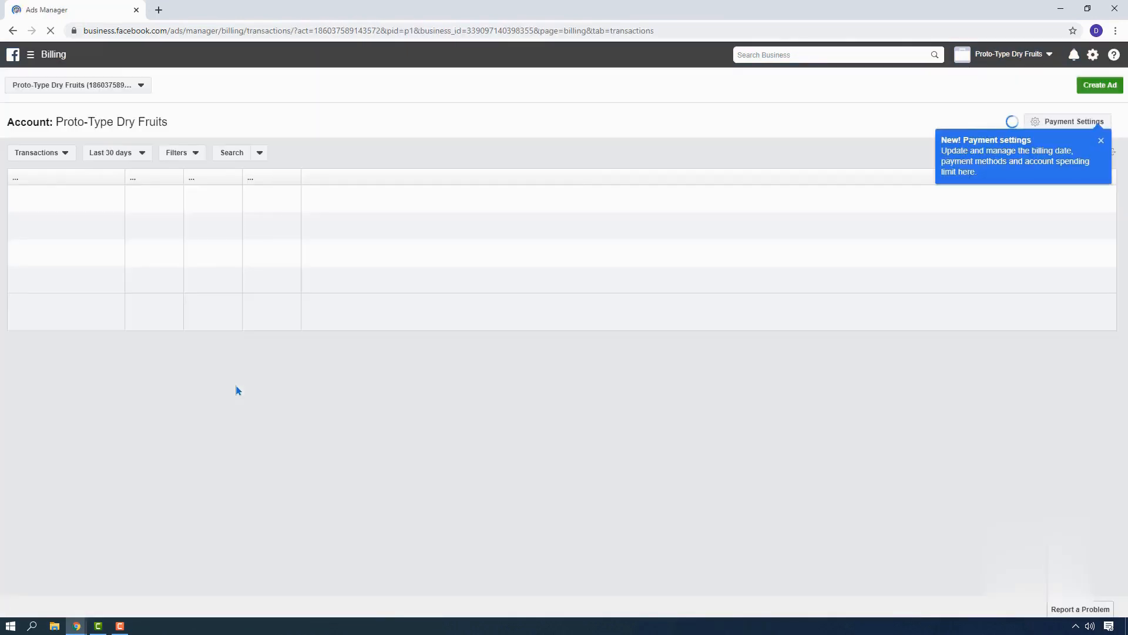
left_click(1101, 141)
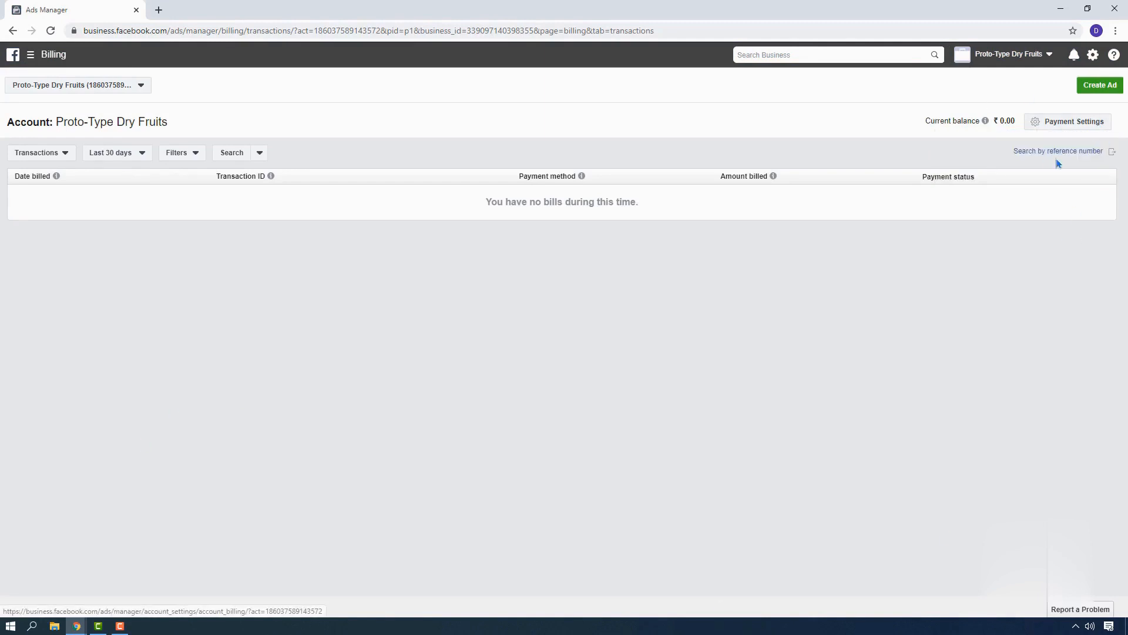
left_click(1071, 123)
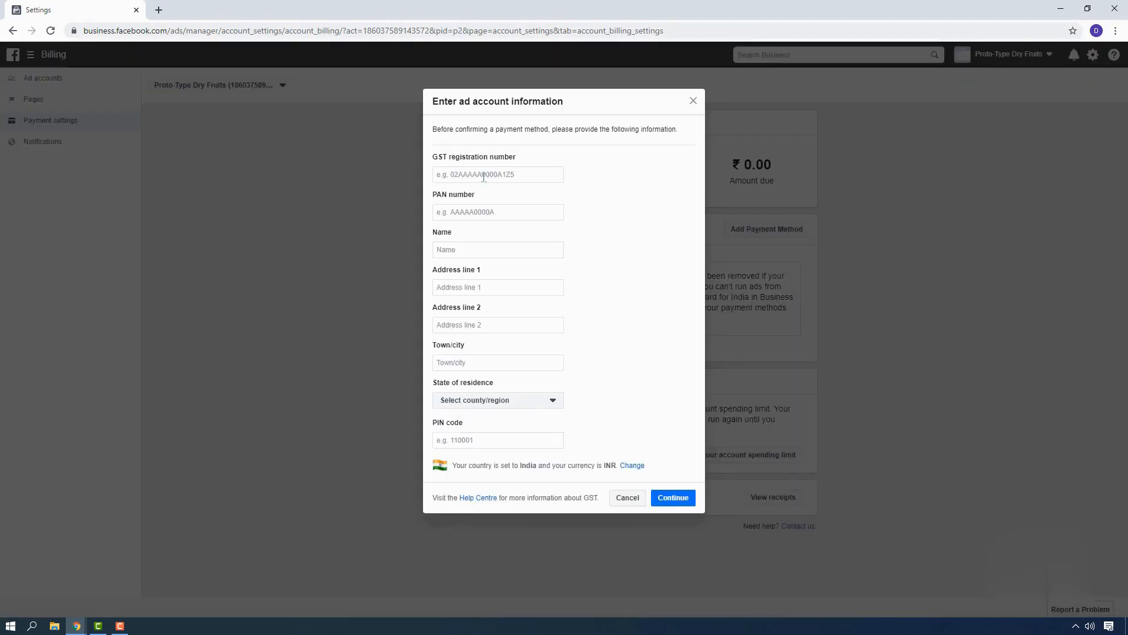
Fill in the ad account's GST and PAN numbers, name, address, state and postal code, and submit the information.
left_click(470, 215)
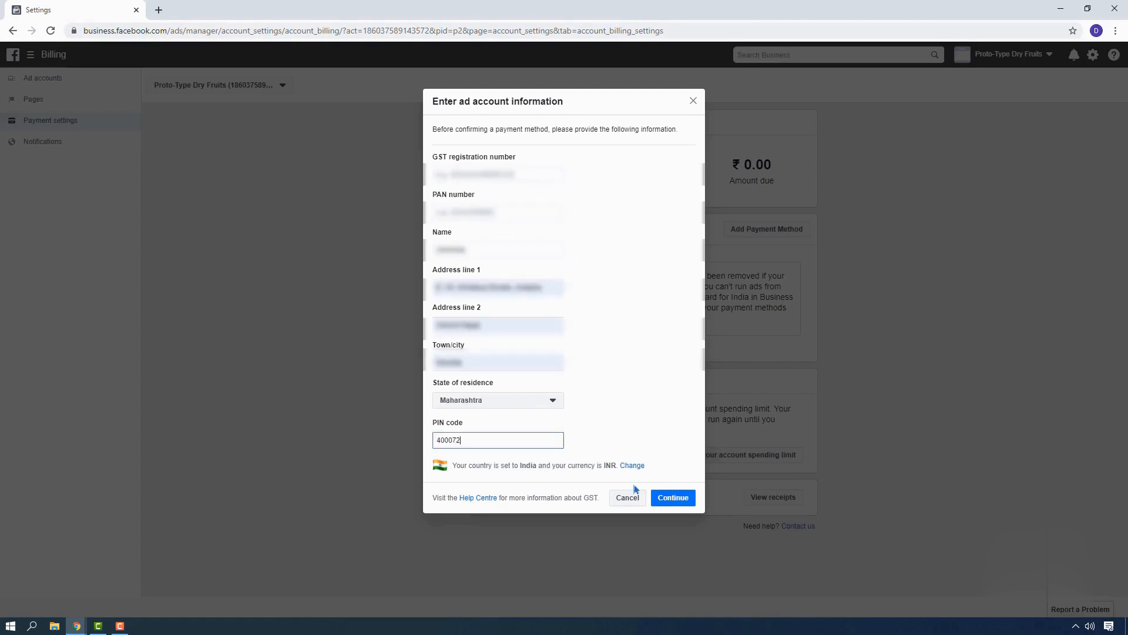
left_click(676, 503)
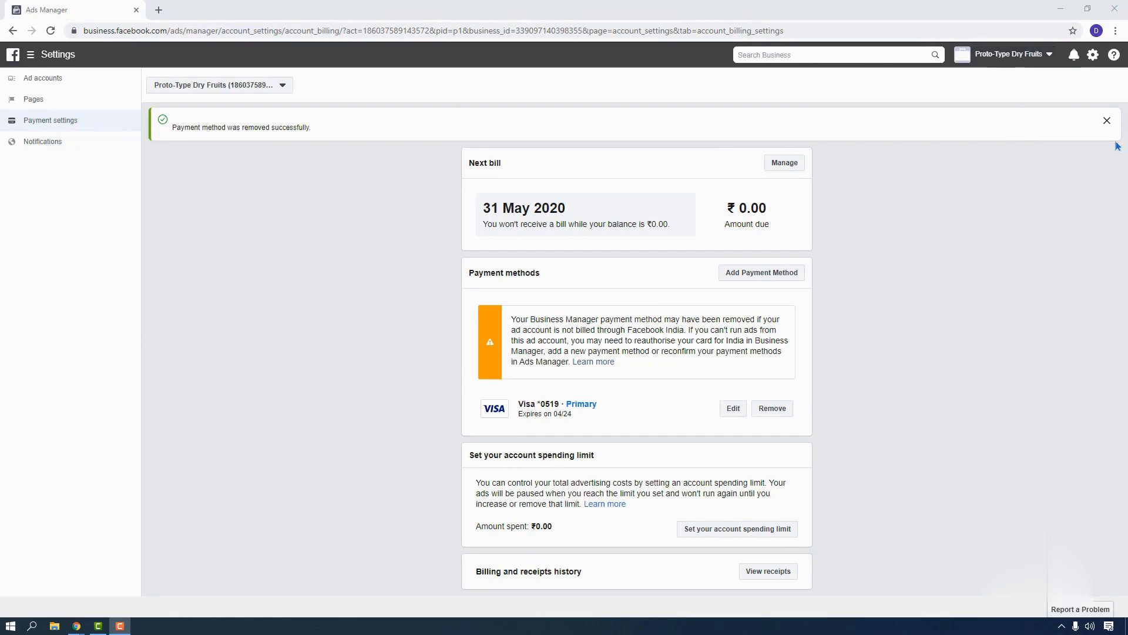
left_click(1107, 122)
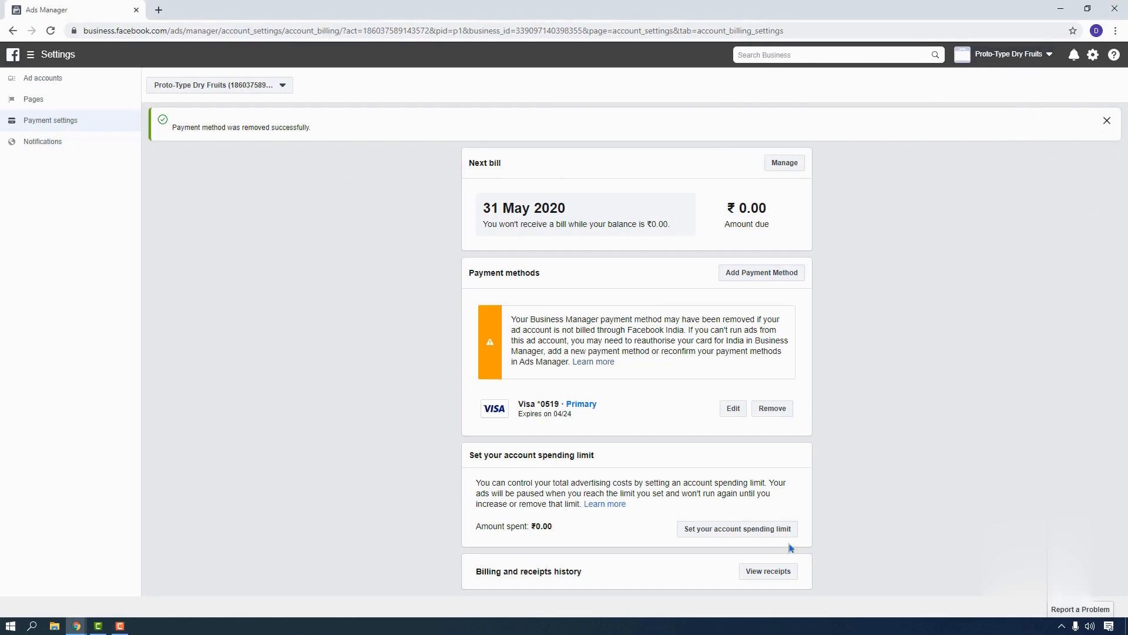
Open the business's list of Pages in Business Settings.
left_click(31, 57)
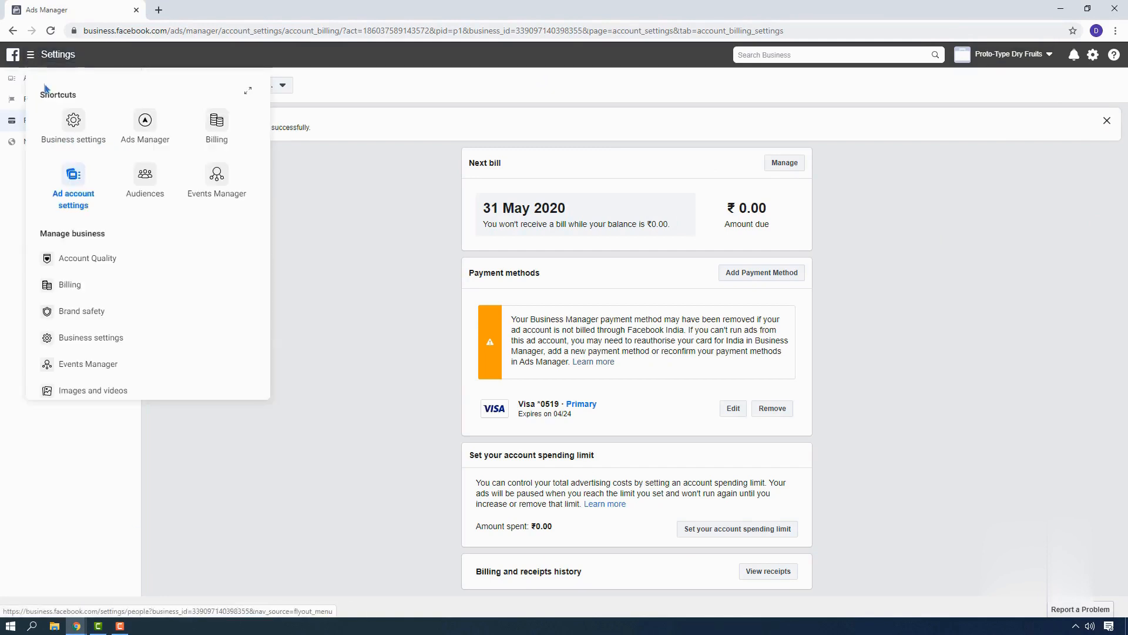
left_click(369, 324)
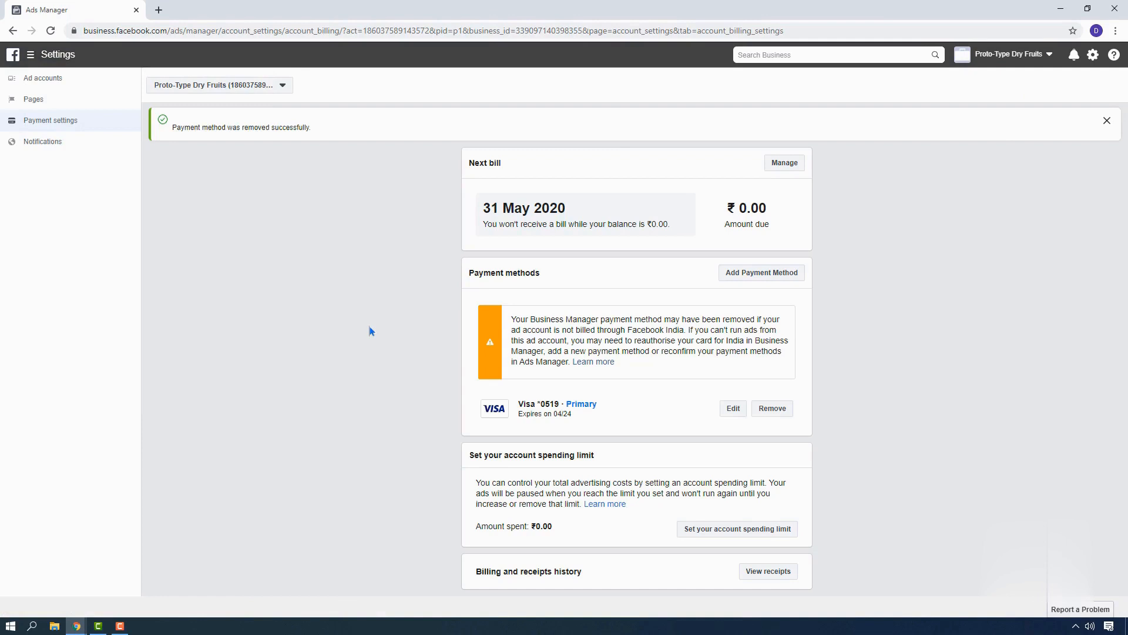
left_click(35, 58)
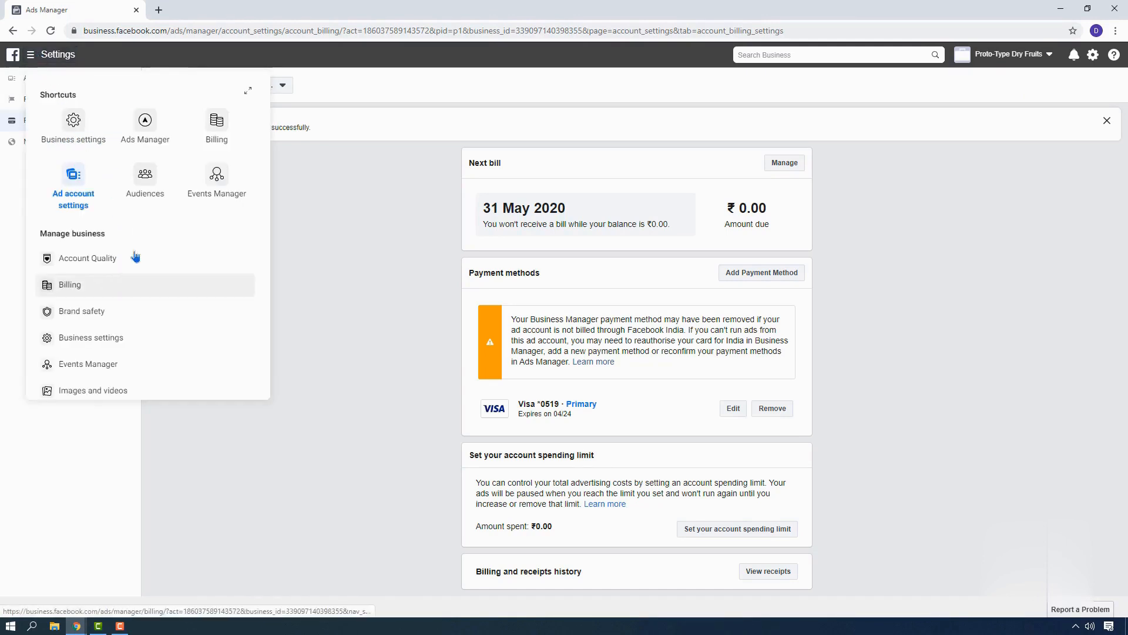
left_click(146, 120)
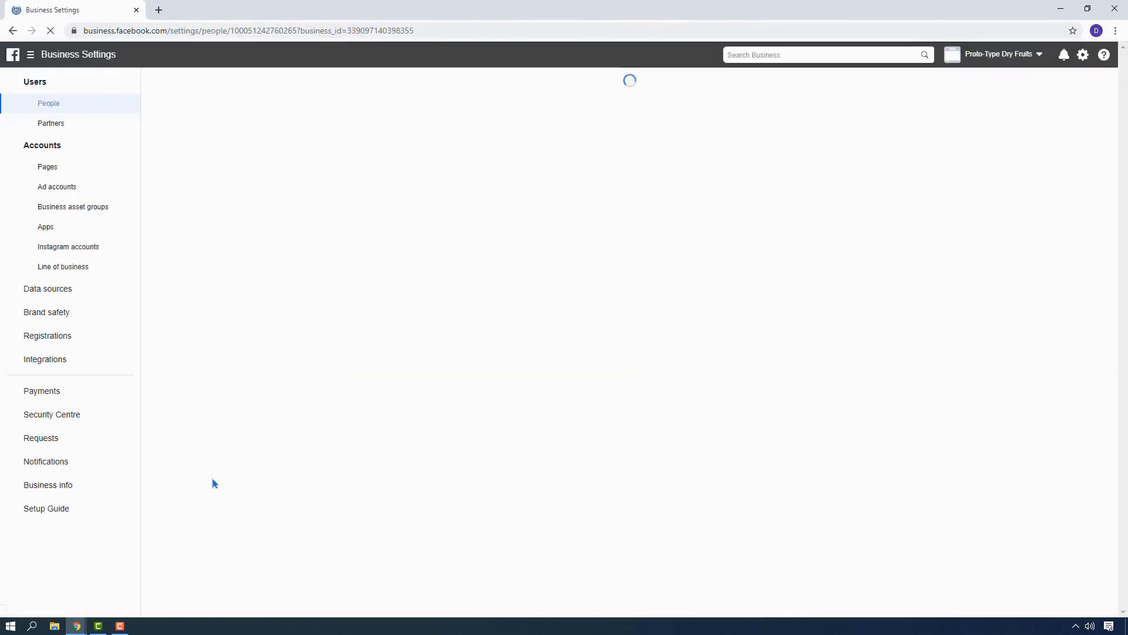
left_click(68, 186)
left_click(68, 170)
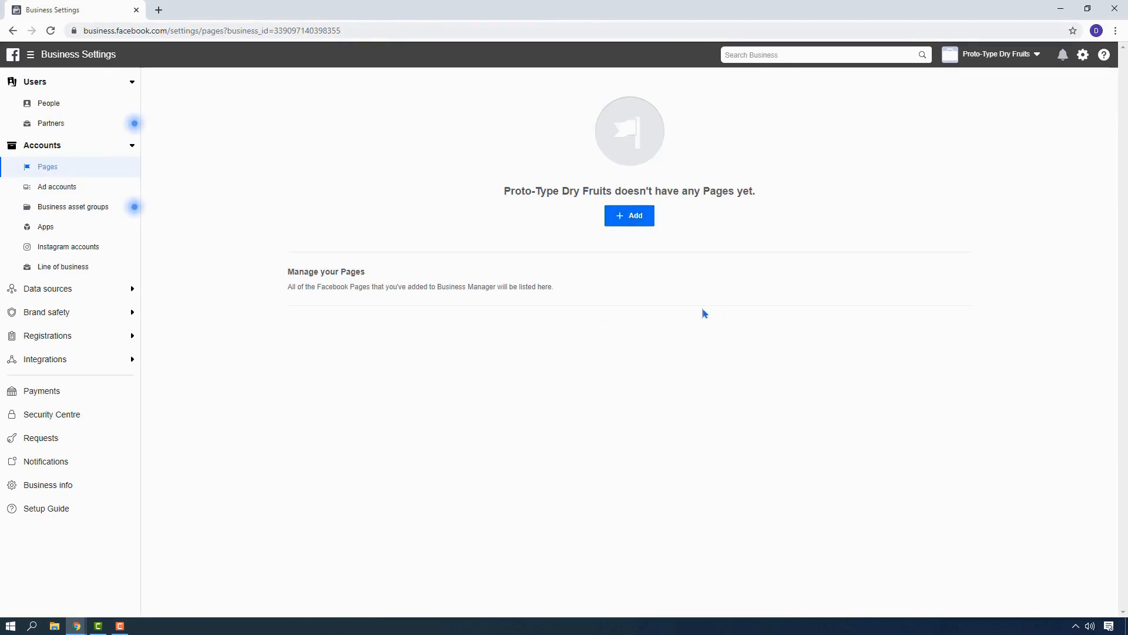
Create a new Brand or Product Page named Proto-Type with the category Brand.
left_click(632, 216)
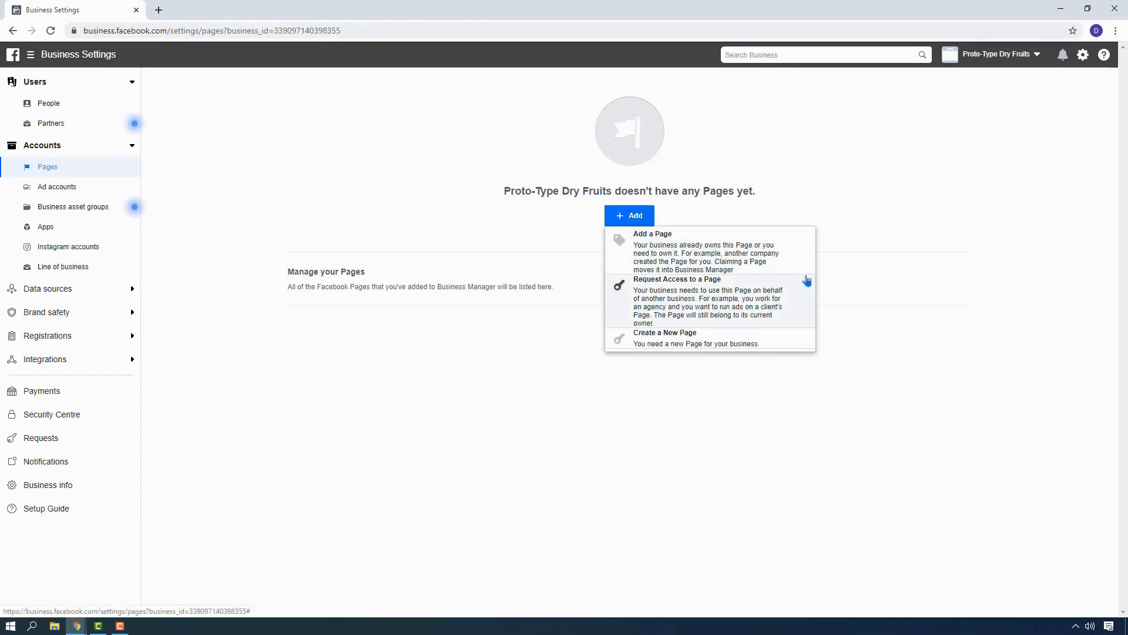
left_click(681, 347)
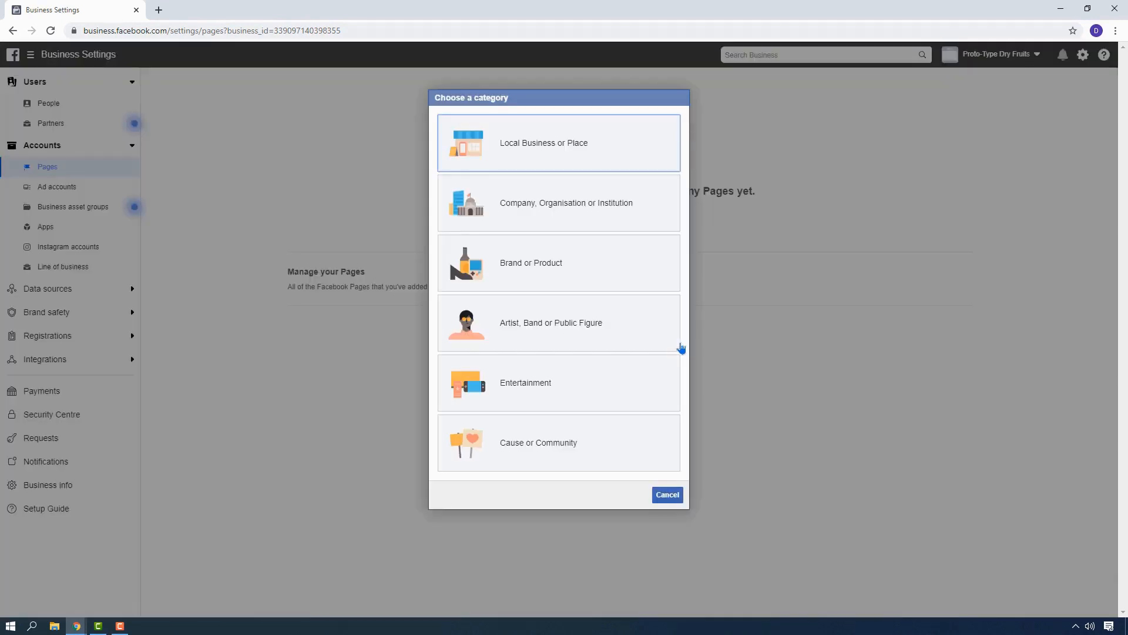
left_click(557, 257)
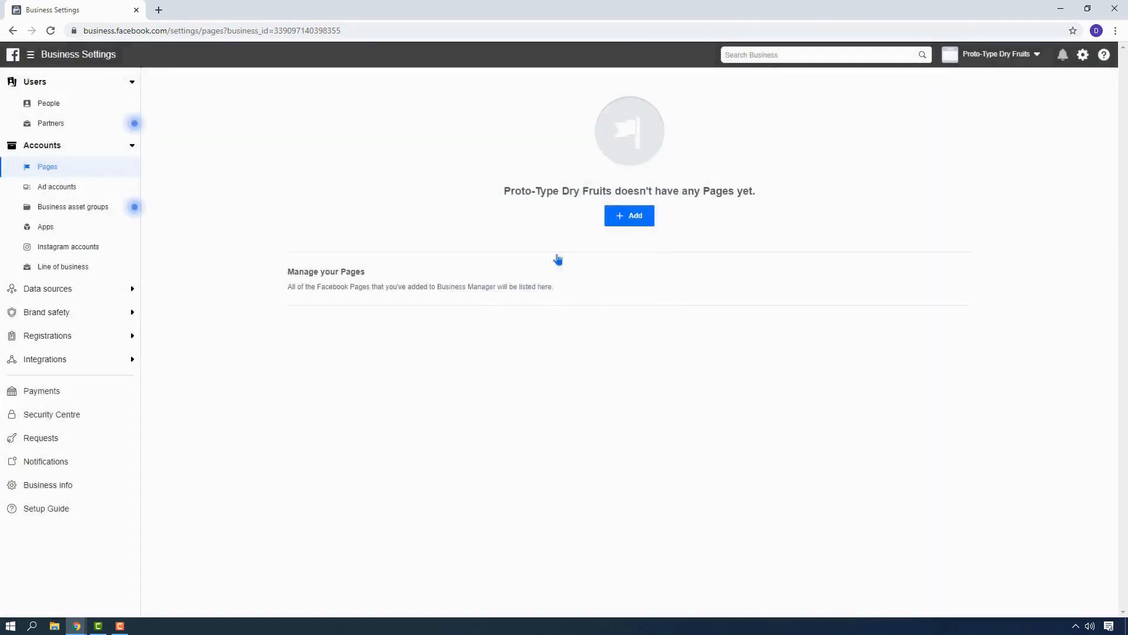
type("p")
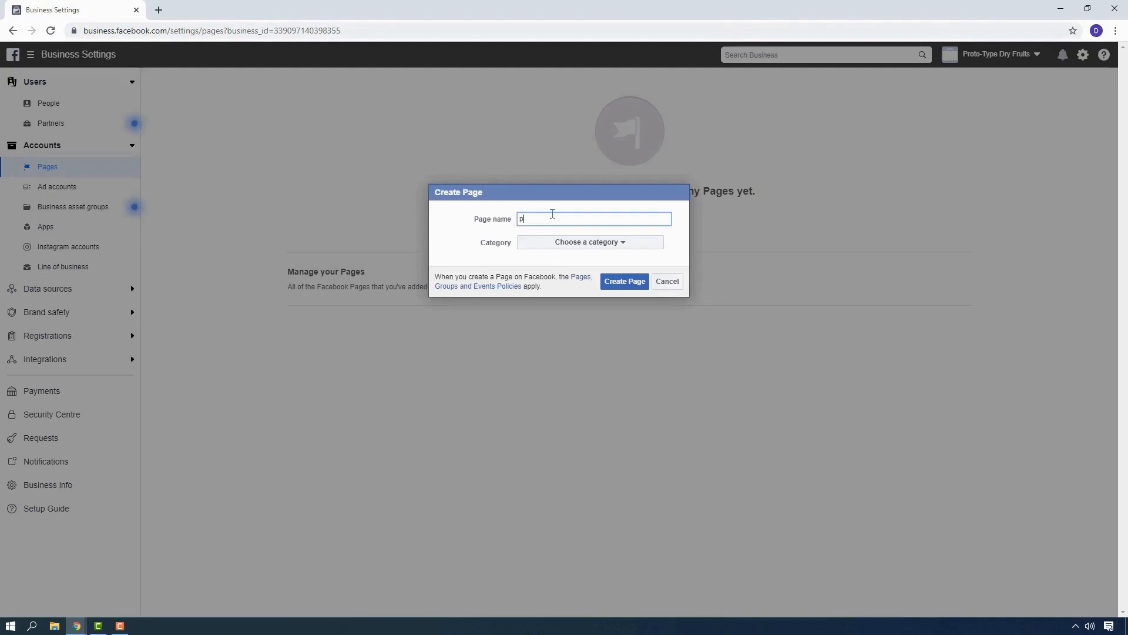
type("roto-Type")
left_click(607, 244)
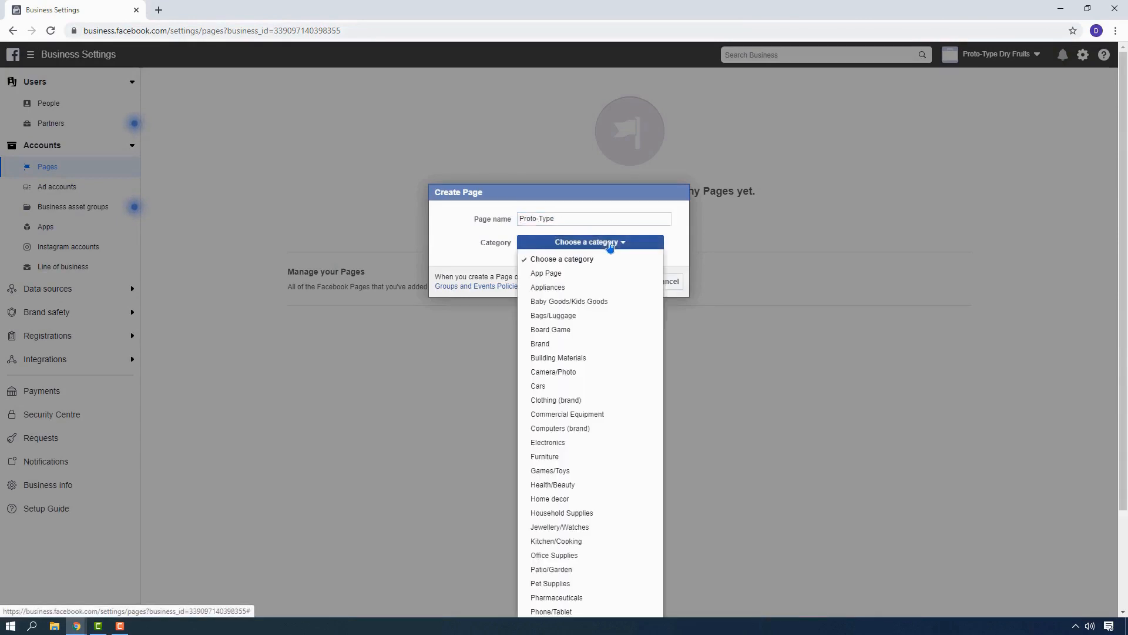
left_click(561, 345)
left_click(626, 282)
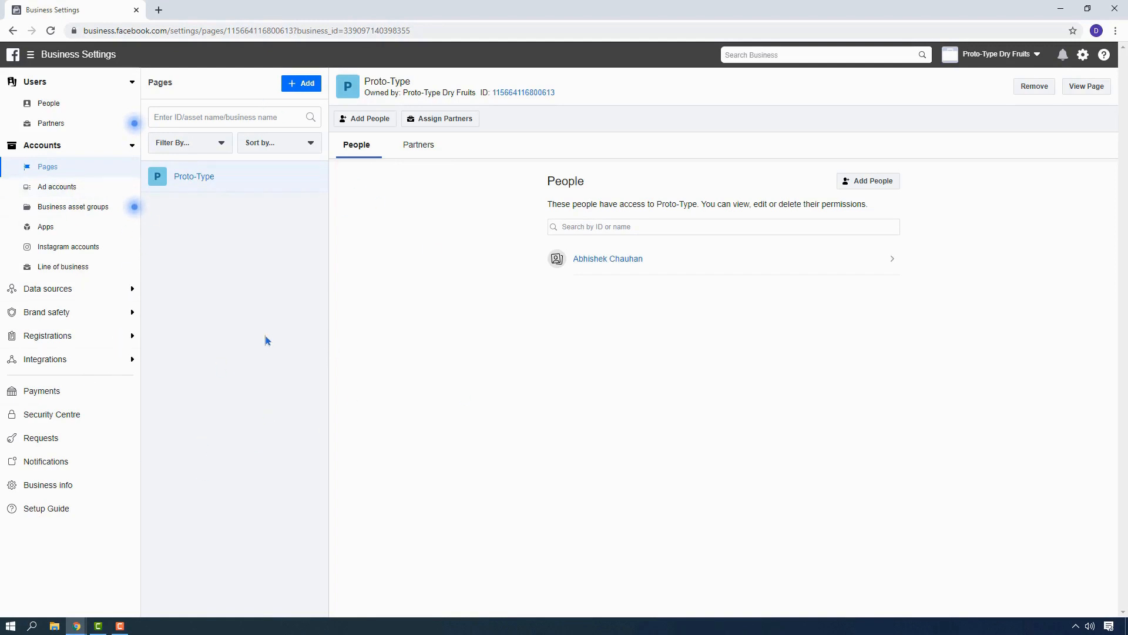
Open the Proto-Type Dry Fruits ad account in Ads Manager and start creating a campaign.
left_click(71, 188)
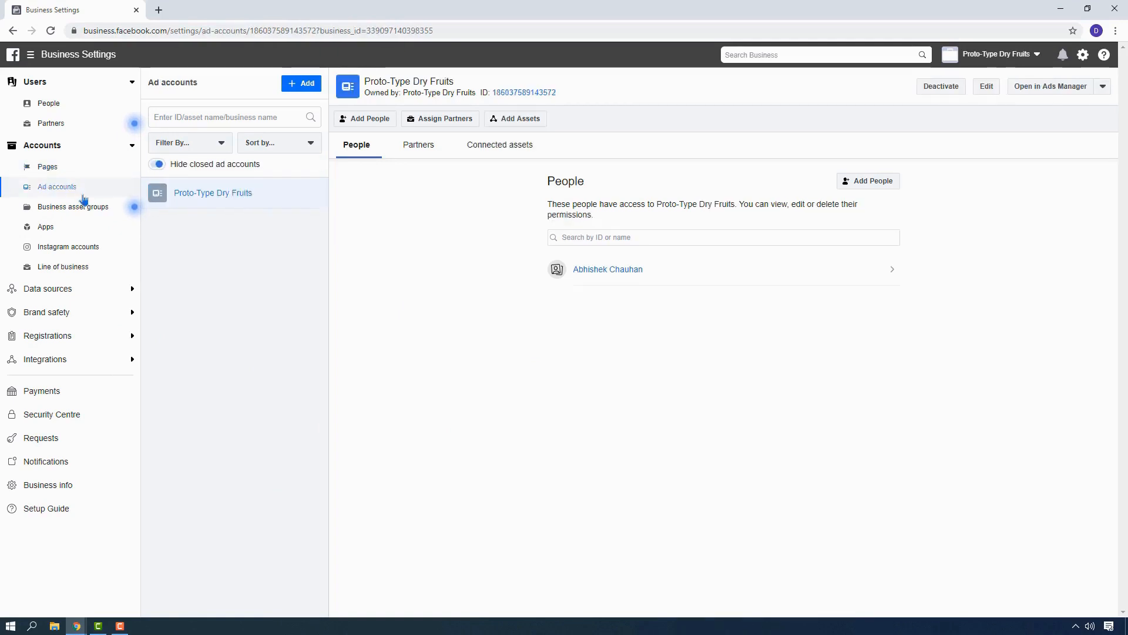
left_click(1059, 91)
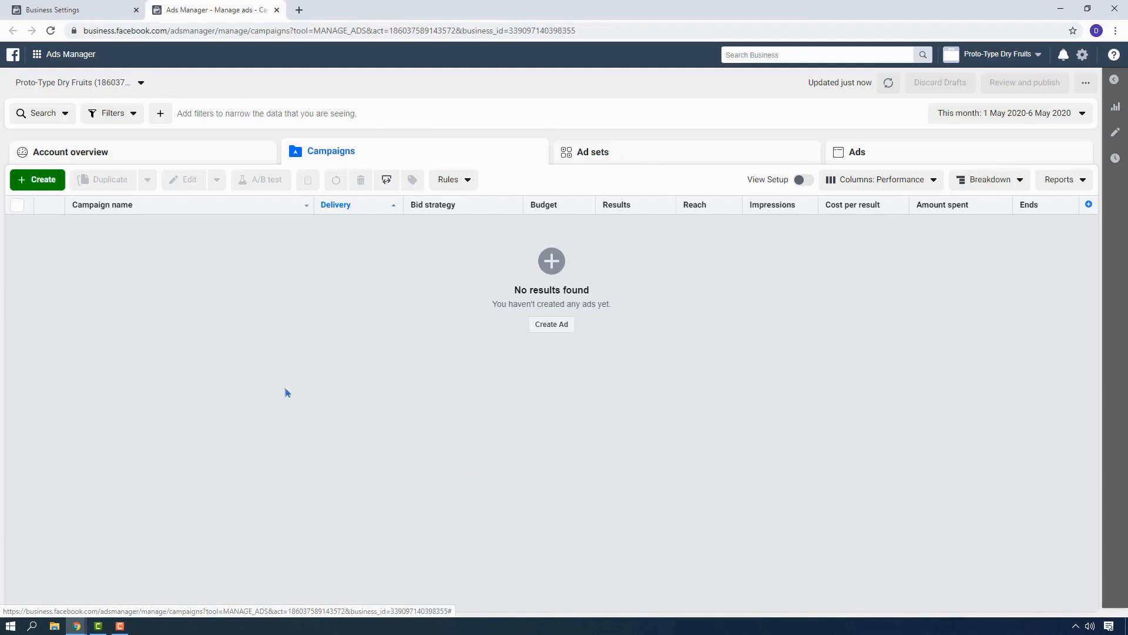
left_click(42, 182)
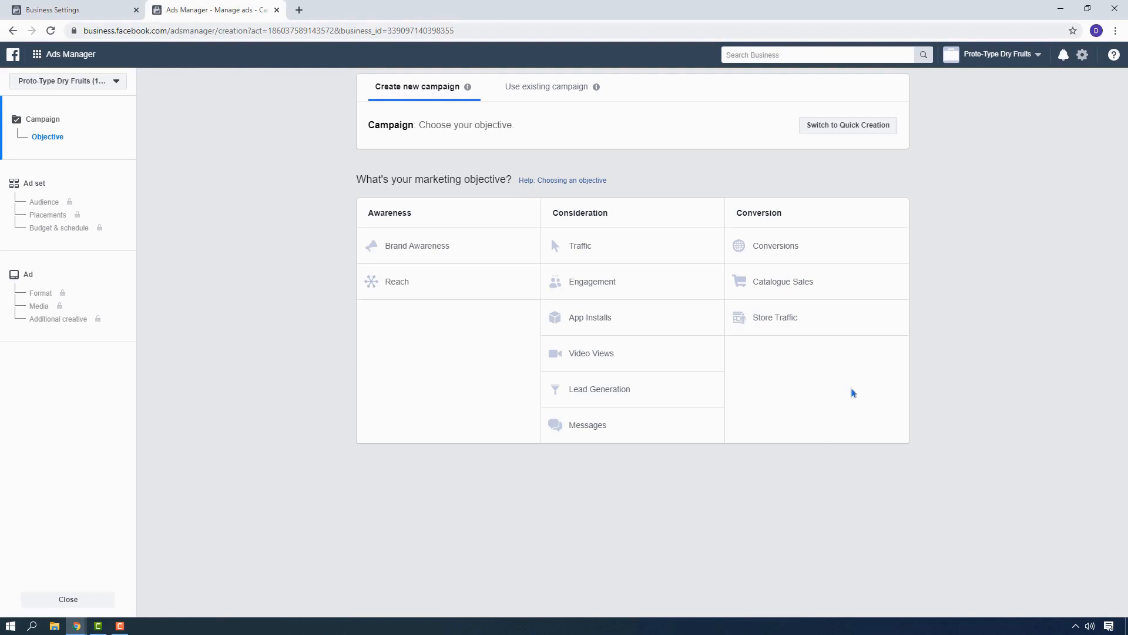
Search Google for "aida principle" in a new browser tab and view an enlarged image of the AIDA model.
left_click(299, 9)
type("aida pri")
key("Down")
key("Return")
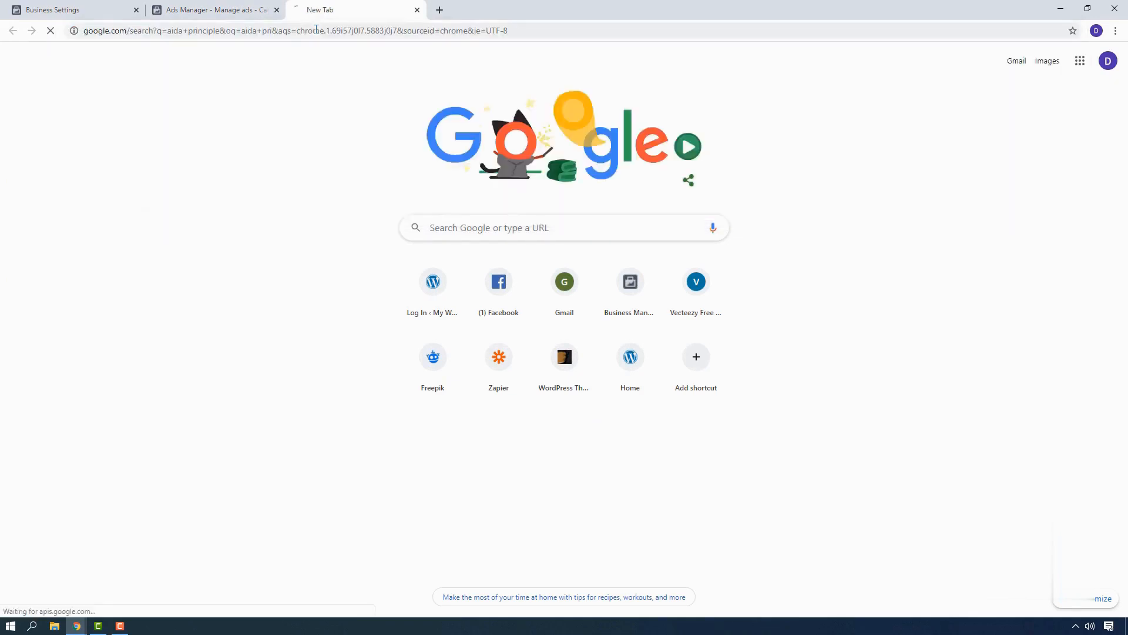
left_click(170, 191)
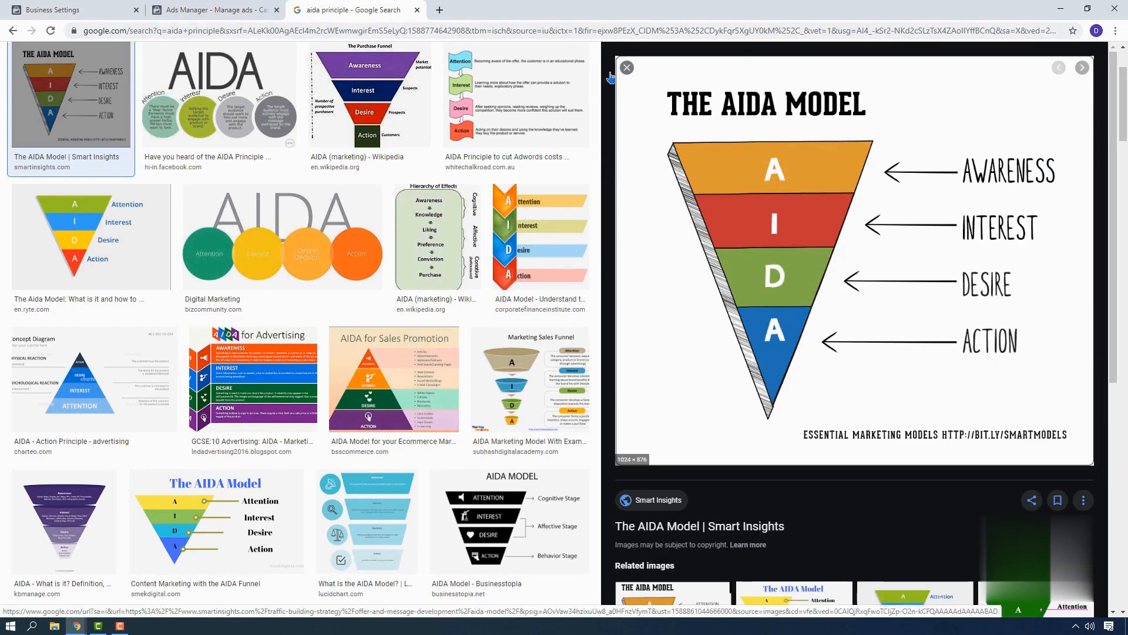
Return to the campaign setup in Ads Manager and choose Traffic as the marketing objective.
left_click(212, 10)
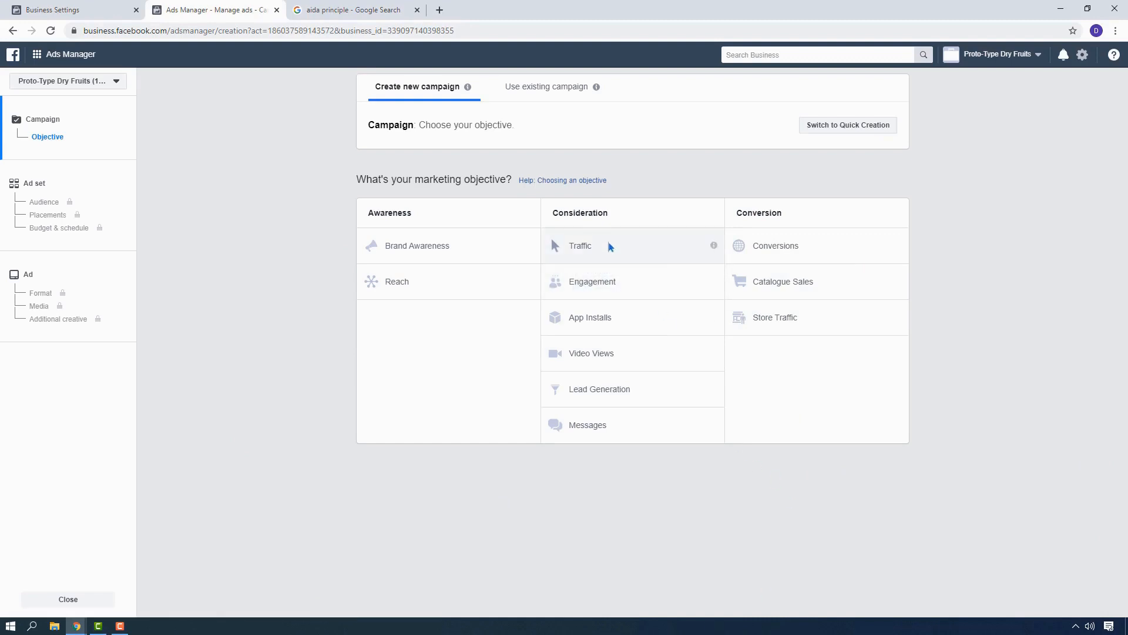
left_click(585, 247)
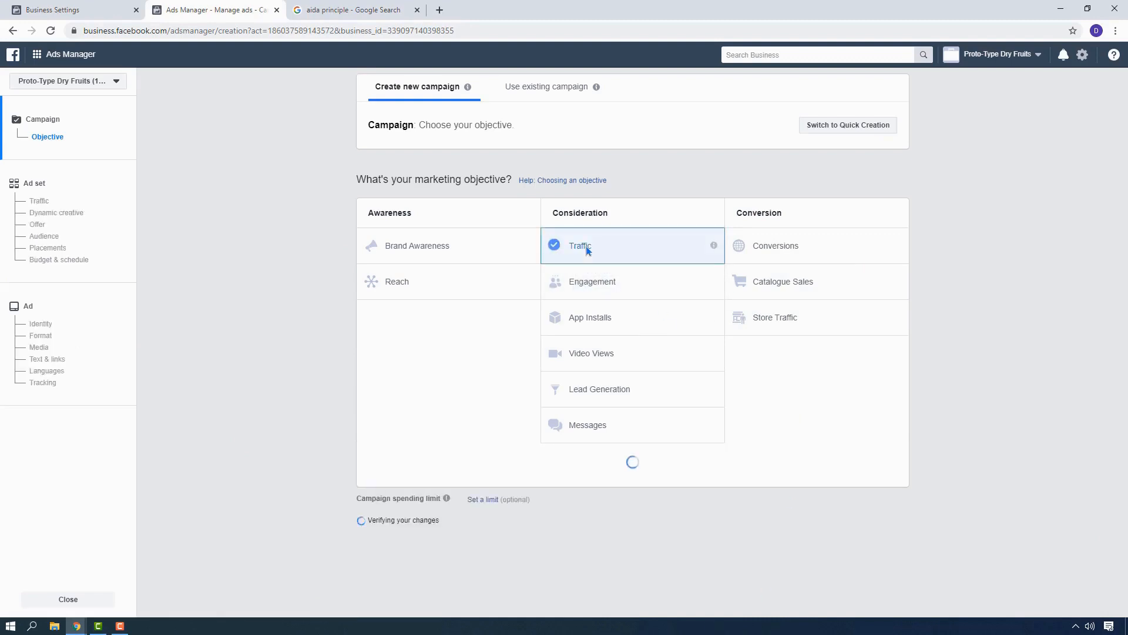
scroll(999, 389, "down", 2)
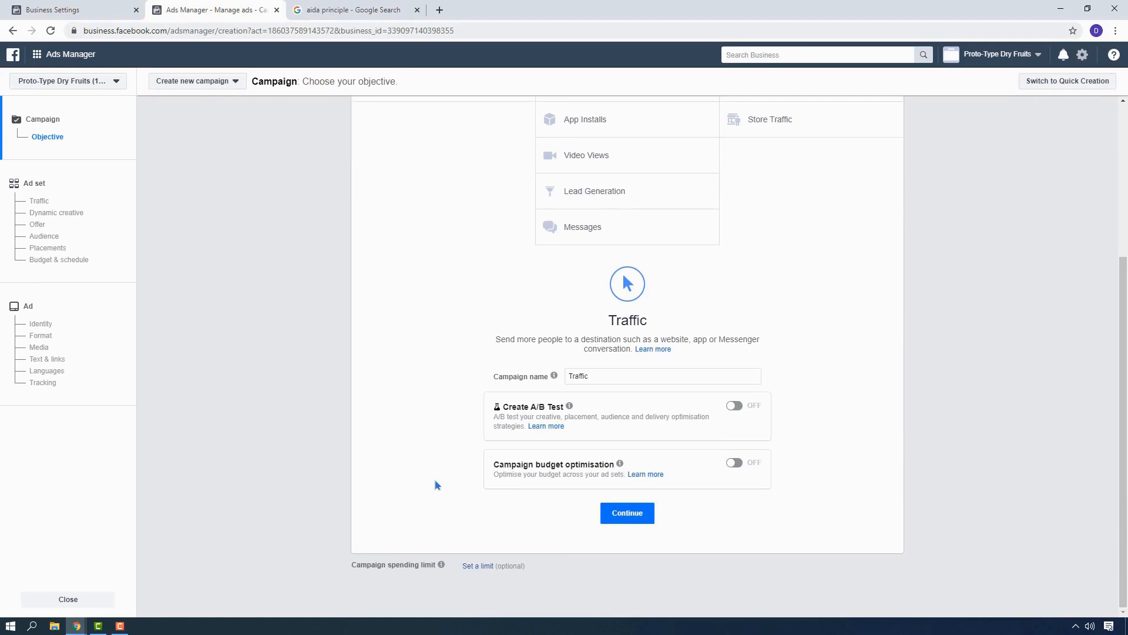
Name the campaign "Proto-Type Dry Fruits - Traffic ads - Semi cold audience".
left_click_drag(607, 378, 426, 360)
type("Proto-Type")
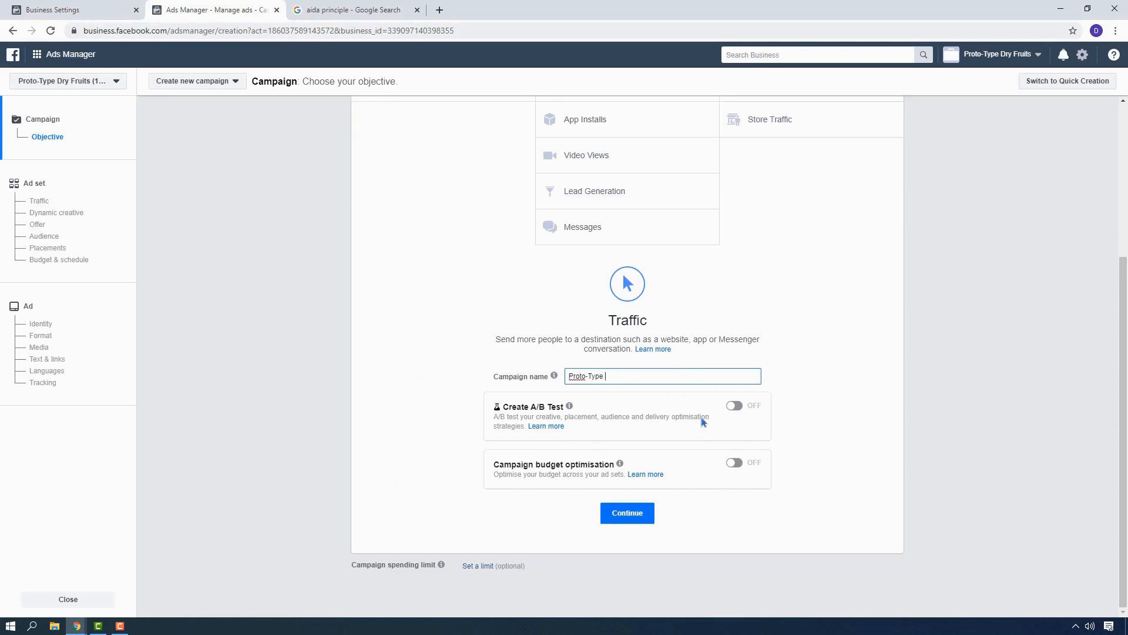
type("Dry Fruits - Traffic ads - Semi cold audience")
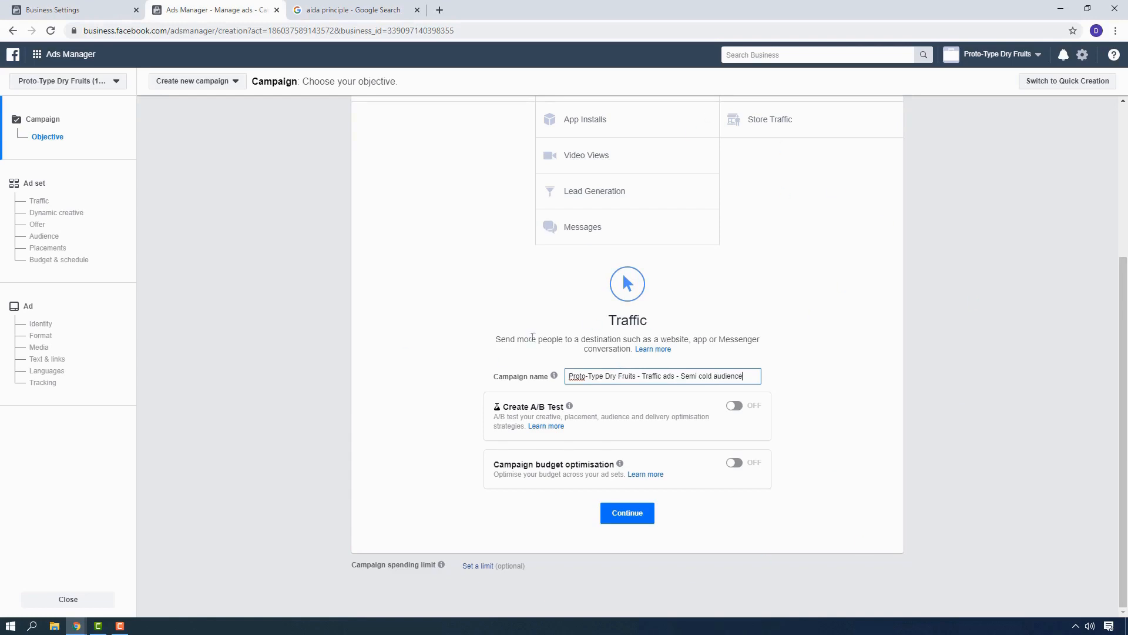
Turn on campaign budget optimisation and use a daily budget for the campaign.
scroll(502, 355, "up", 3)
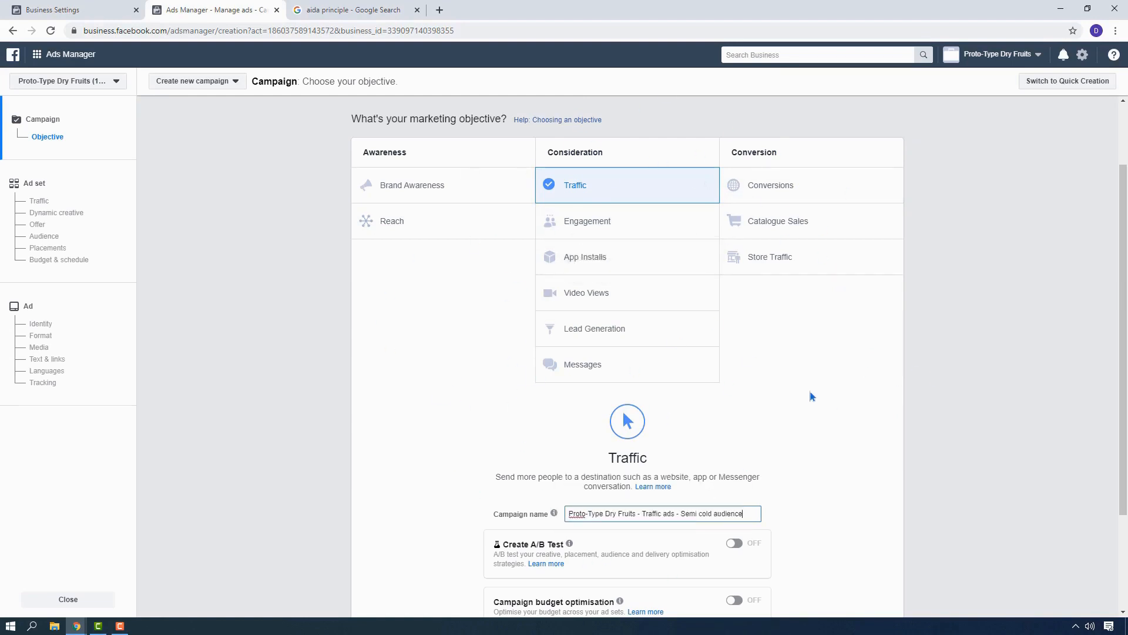
scroll(796, 375, "down", 3)
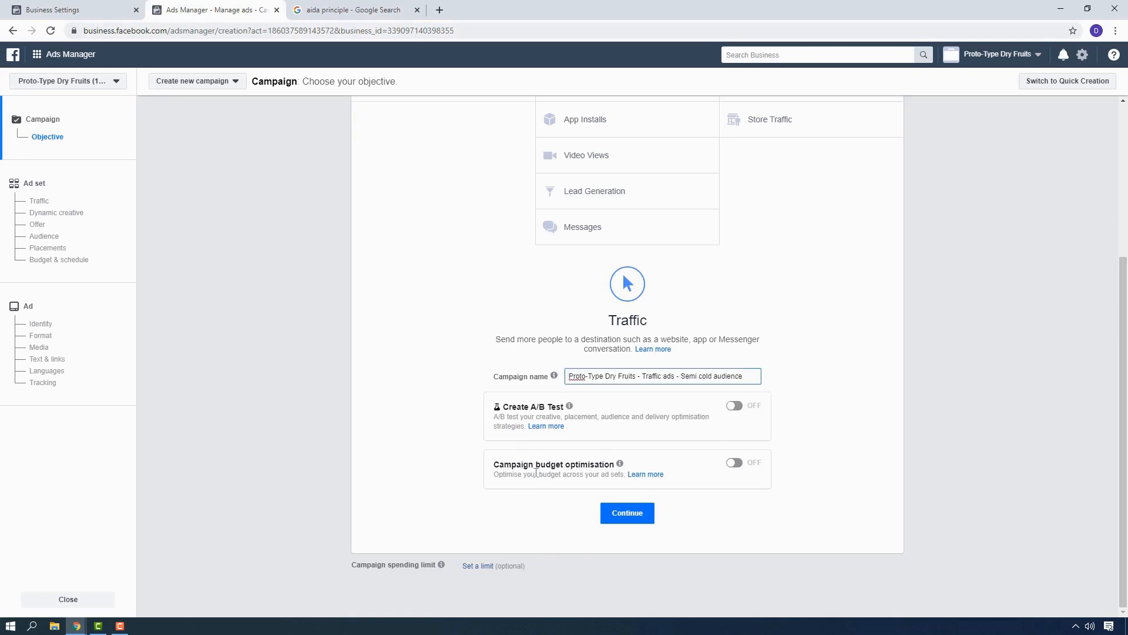
left_click(735, 464)
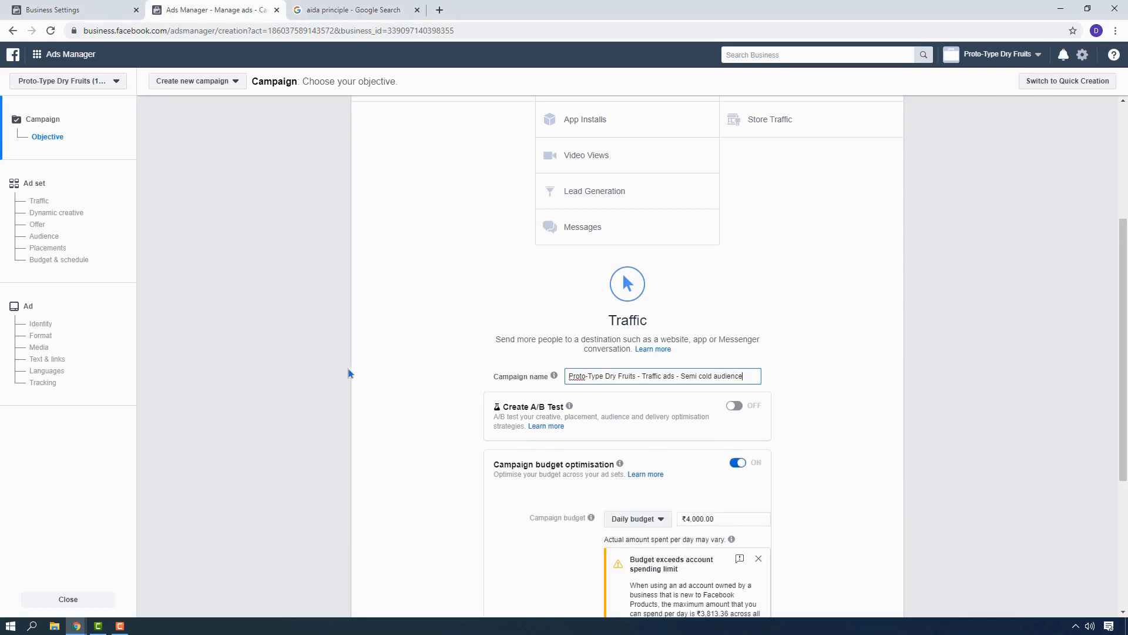
scroll(348, 367, "down", 3)
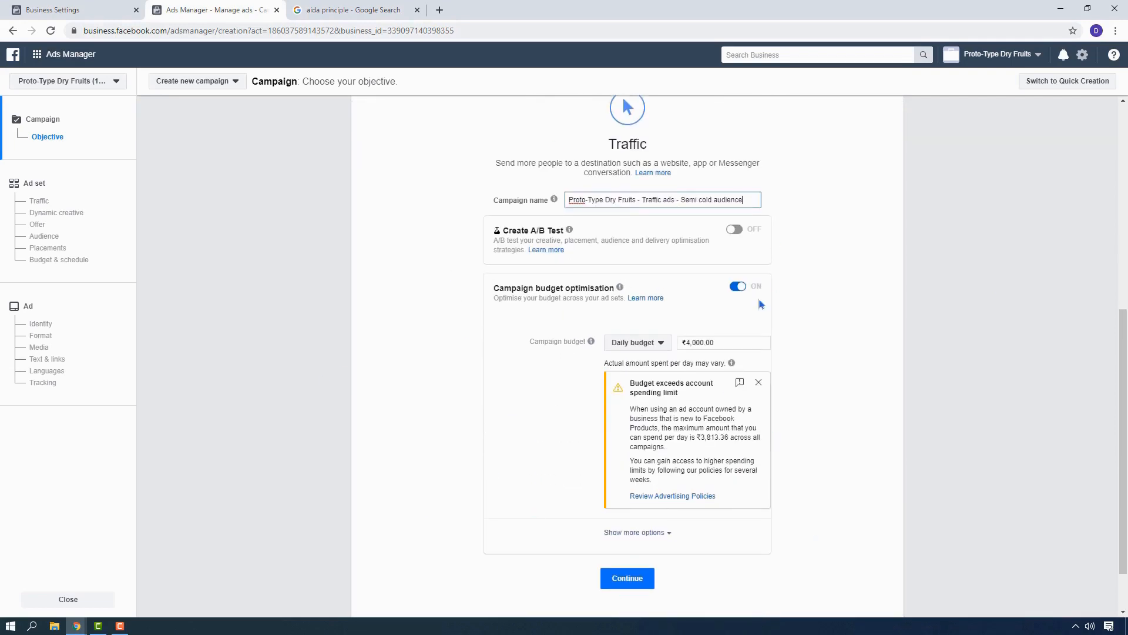
left_click(652, 350)
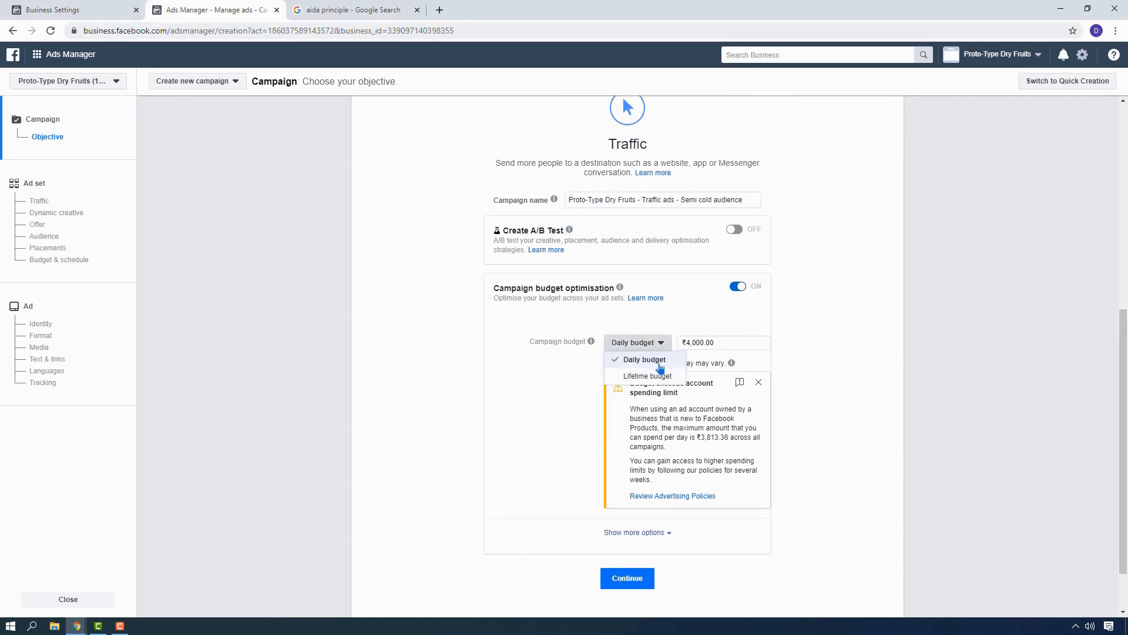
left_click(658, 360)
Set the campaign's daily budget to ₹500.00 and continue to the ad set settings.
left_click_drag(722, 341, 665, 349)
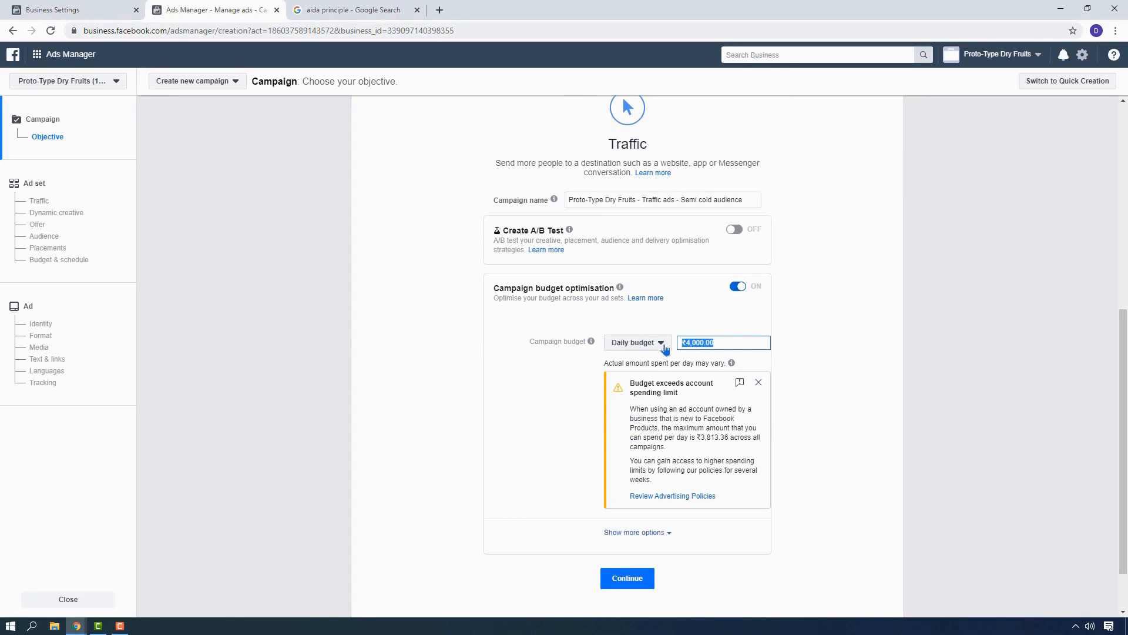
left_click(725, 342)
key("BackSpace")
key("BackSpace")
key("BackSpace")
key("BackSpace")
key("BackSpace")
key("BackSpace")
type("500.00")
left_click(633, 513)
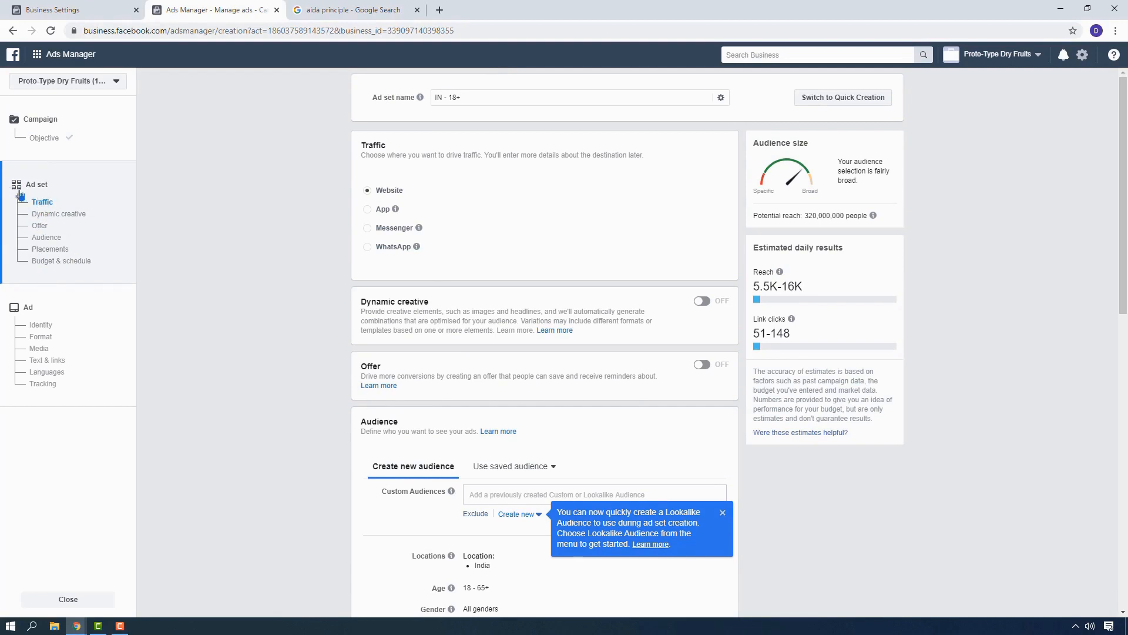
Name the ad set "Proto-Type Dry Fruits - Fitness Enthusiasts".
left_click(482, 96)
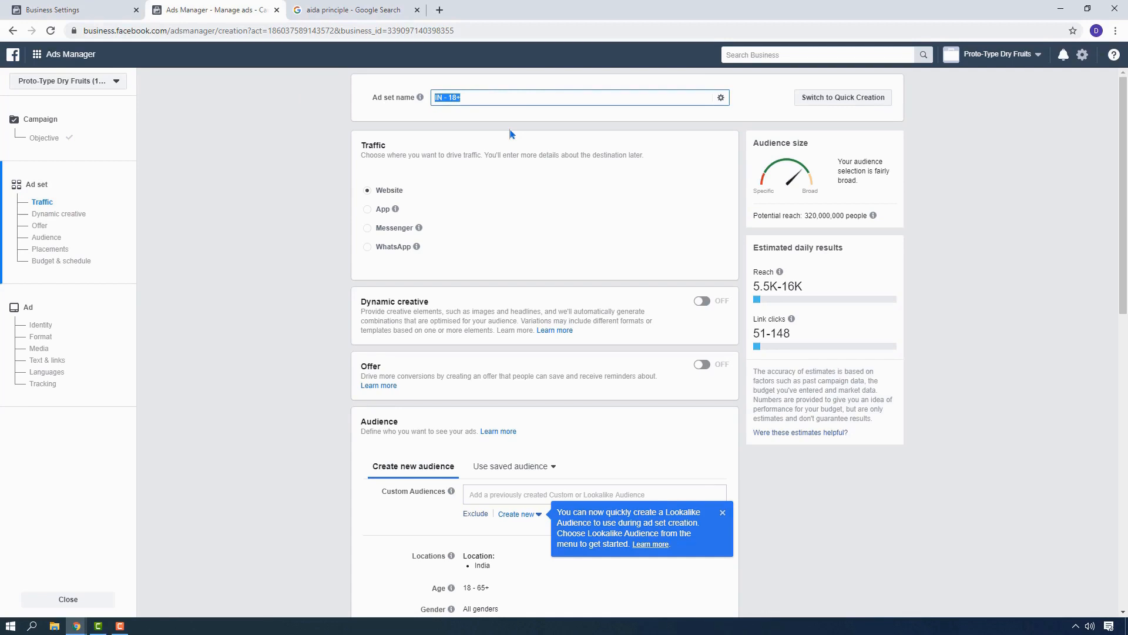
type("Proto-Type Dry Fruits - Fitness Enthusiasts")
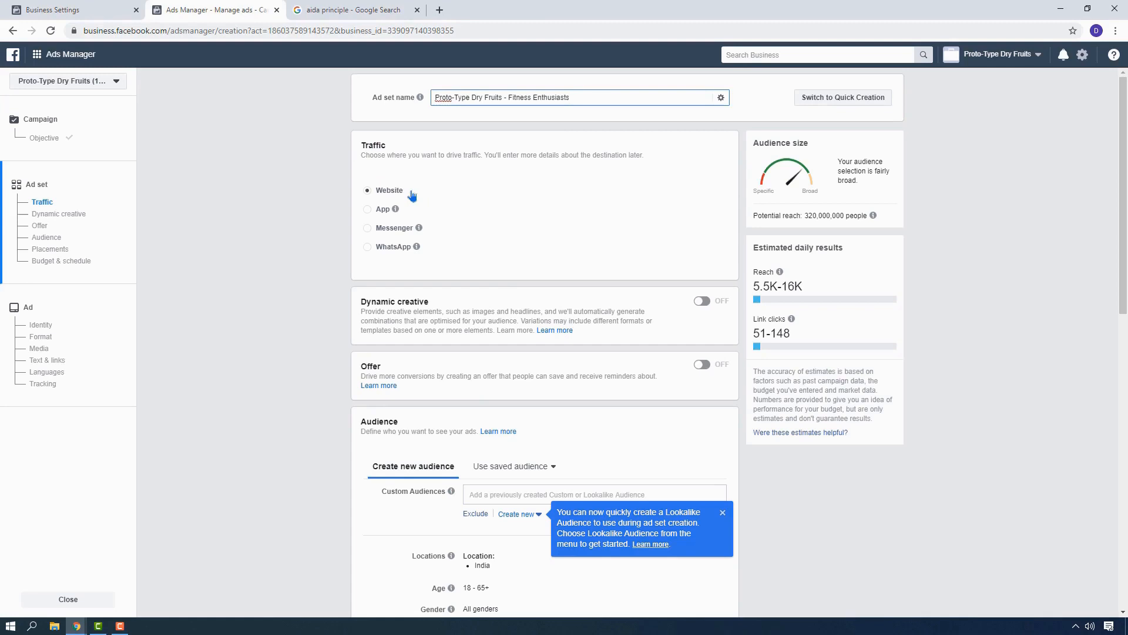
Edit the audience's locations to target Mumbai, Maharashtra in place of the whole of India.
scroll(412, 195, "down", 1)
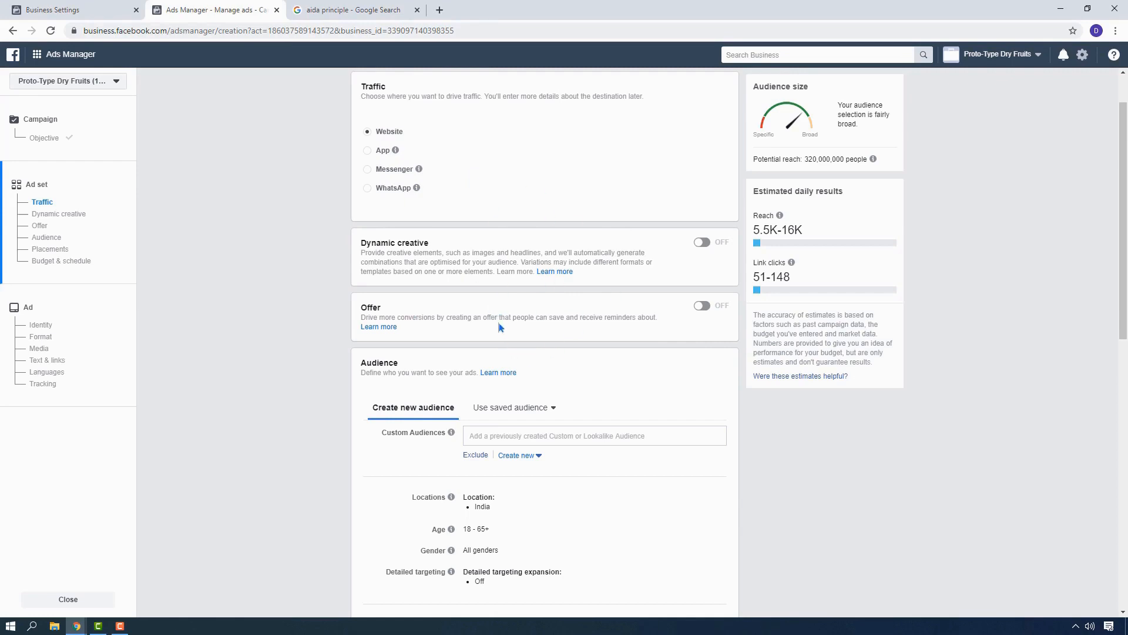
scroll(331, 370, "down", 2)
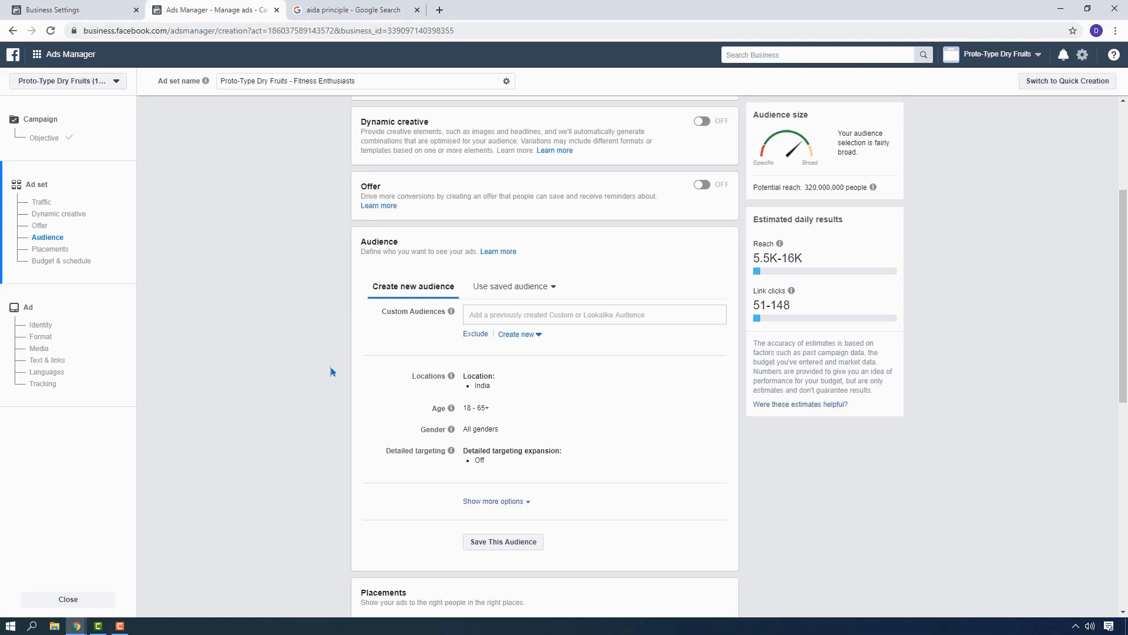
mouse_move(504, 378)
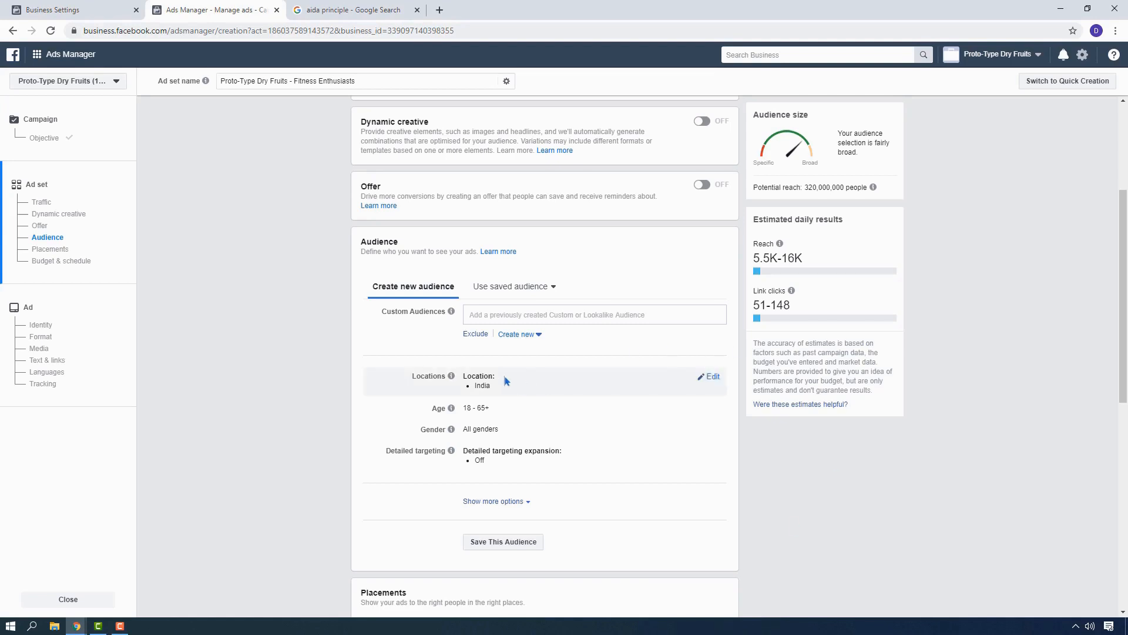
left_click(712, 378)
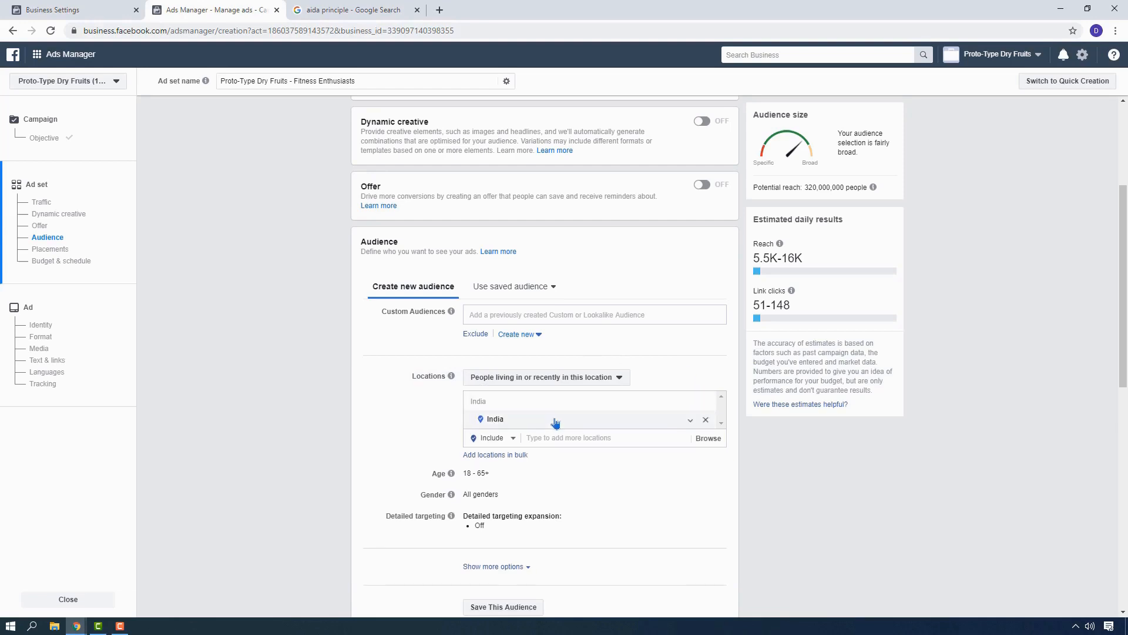
scroll(527, 415, "down", 1)
scroll(527, 414, "down", 3)
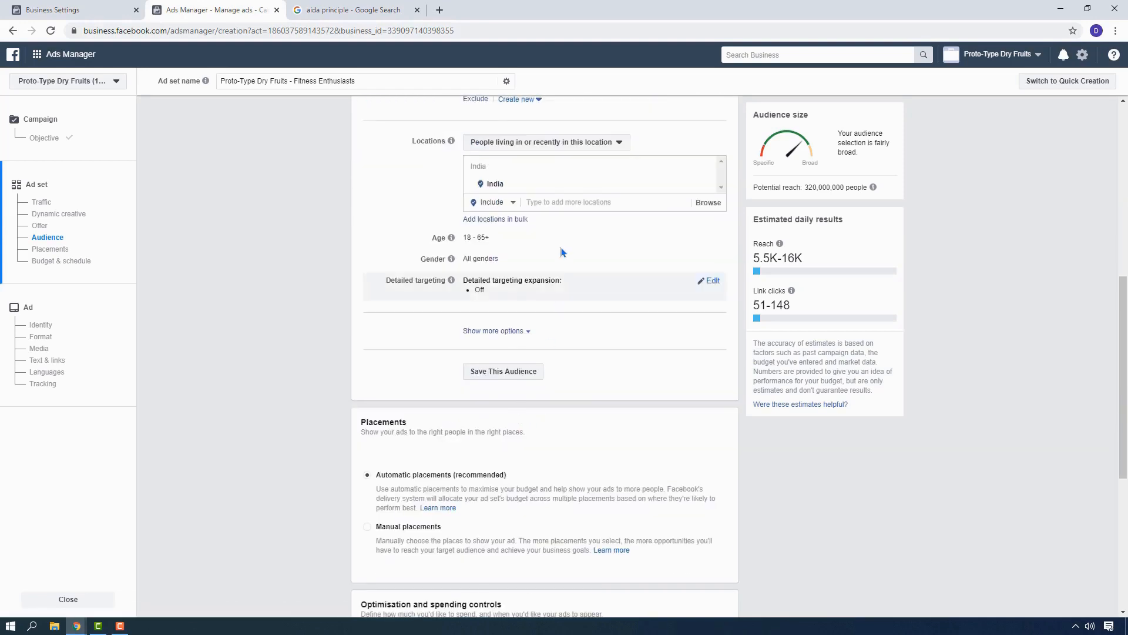
left_click(558, 203)
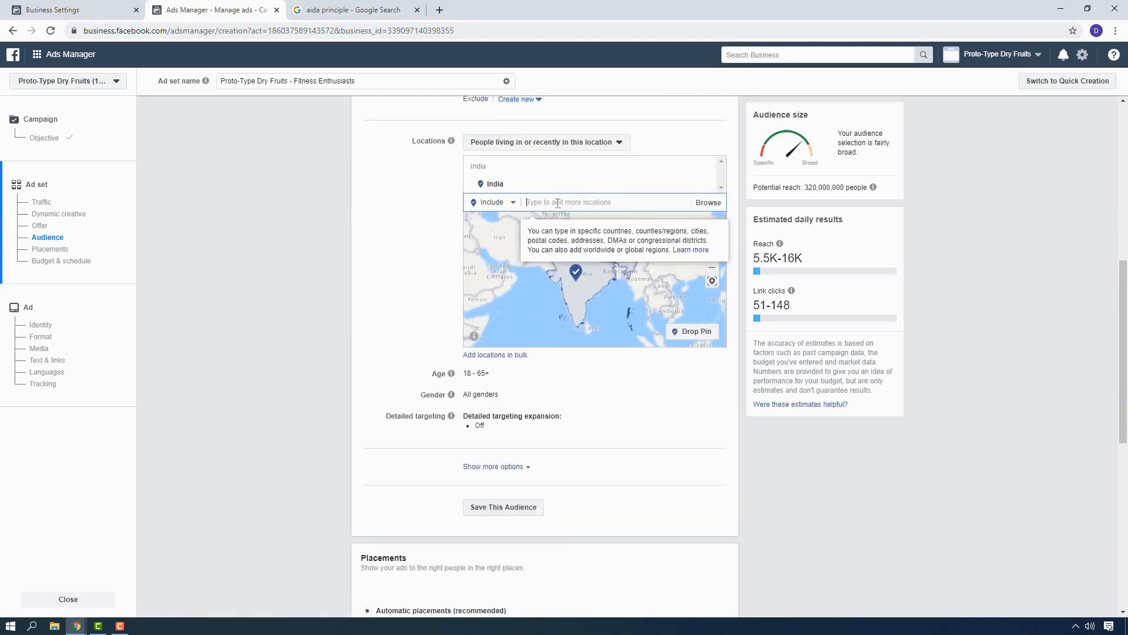
type("Mumbai")
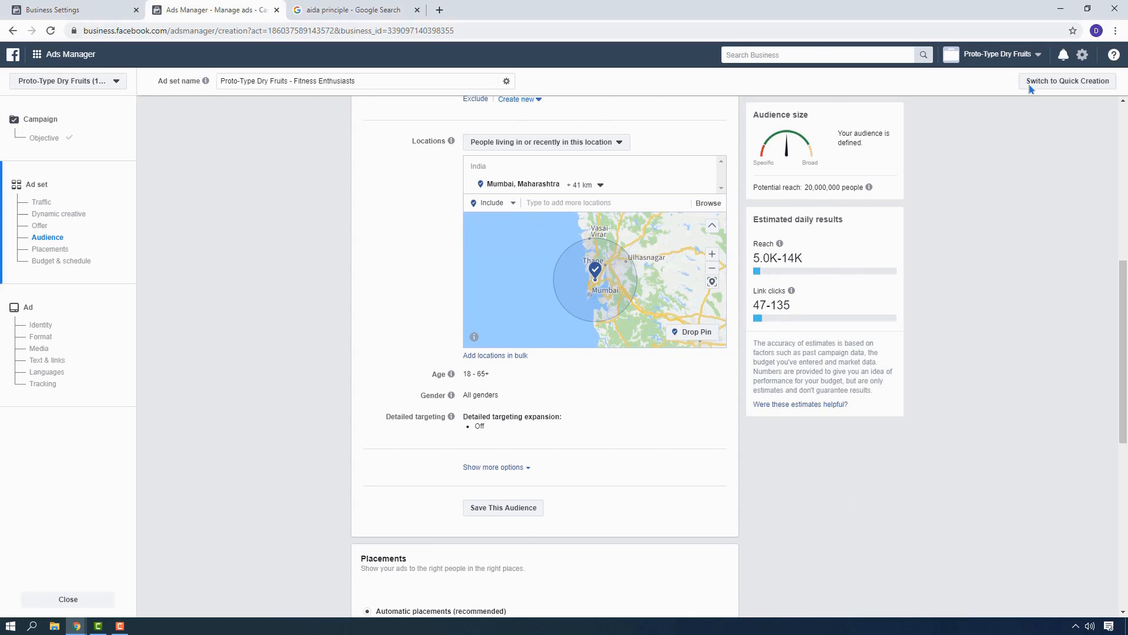
Set the audience's age range to 18–35.
scroll(363, 377, "up", 5)
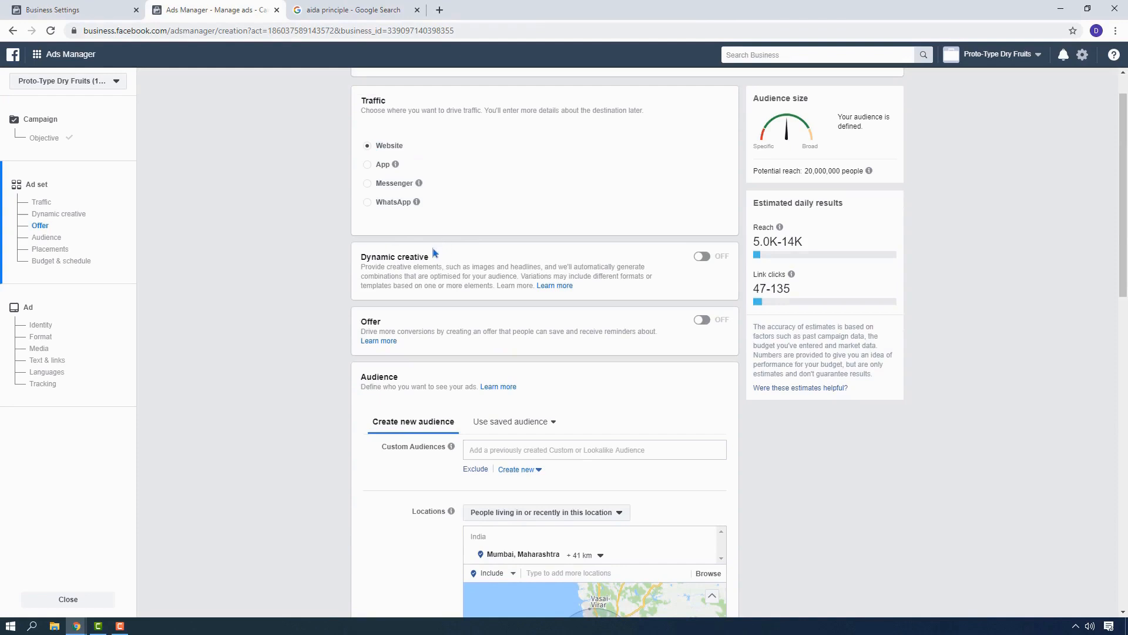
scroll(435, 252, "down", 1)
scroll(450, 297, "down", 9)
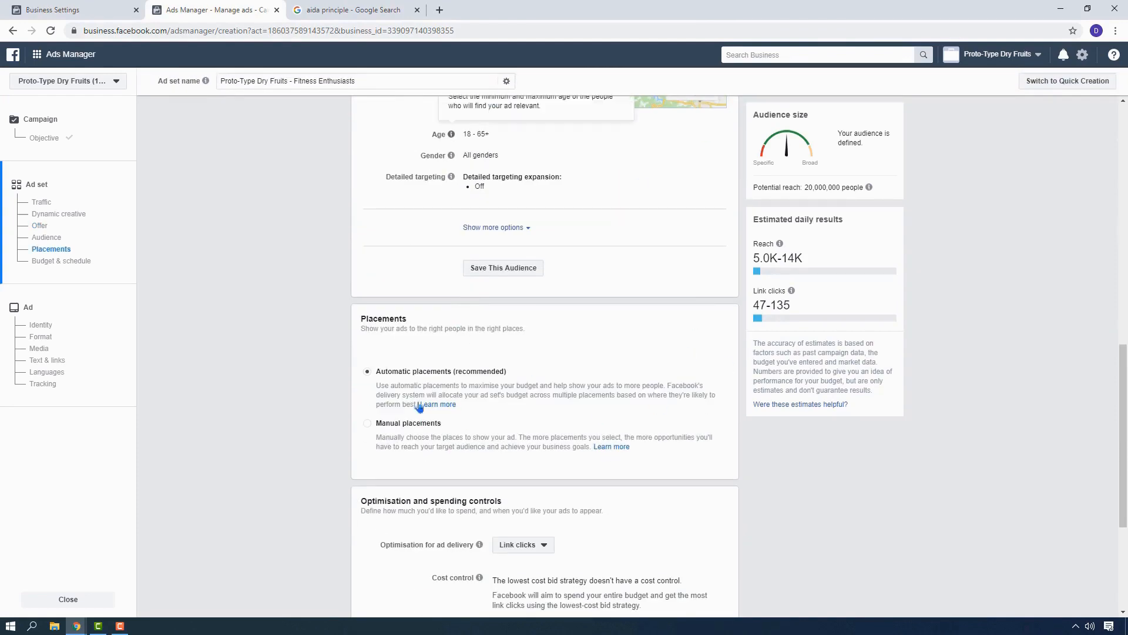
scroll(627, 230, "up", 3)
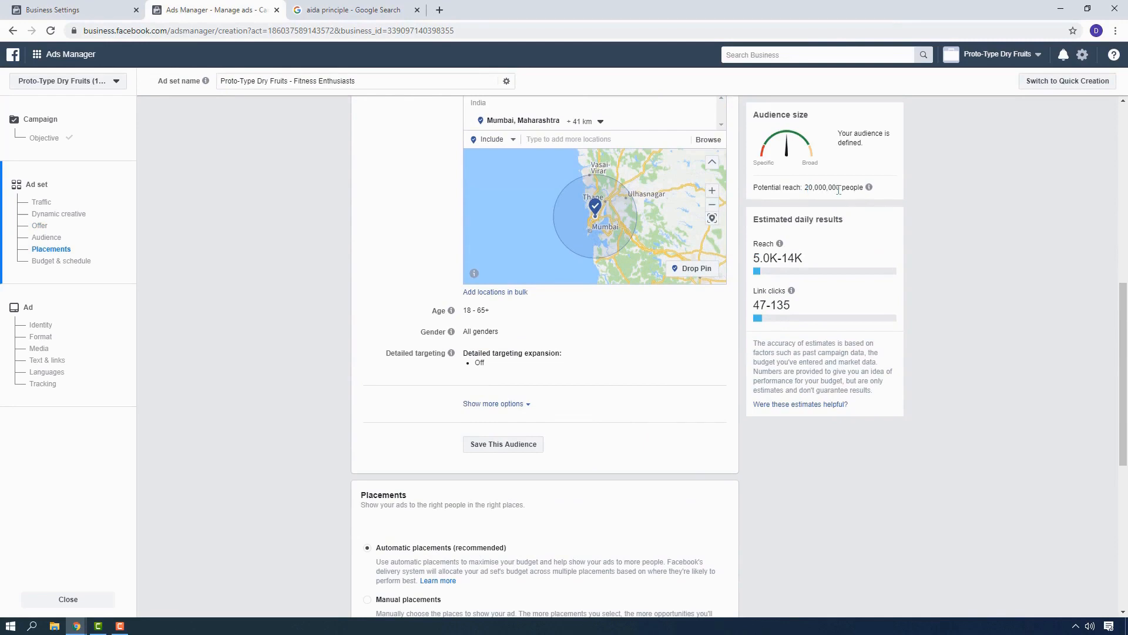
scroll(369, 396, "up", 3)
scroll(565, 379, "down", 2)
scroll(321, 412, "down", 2)
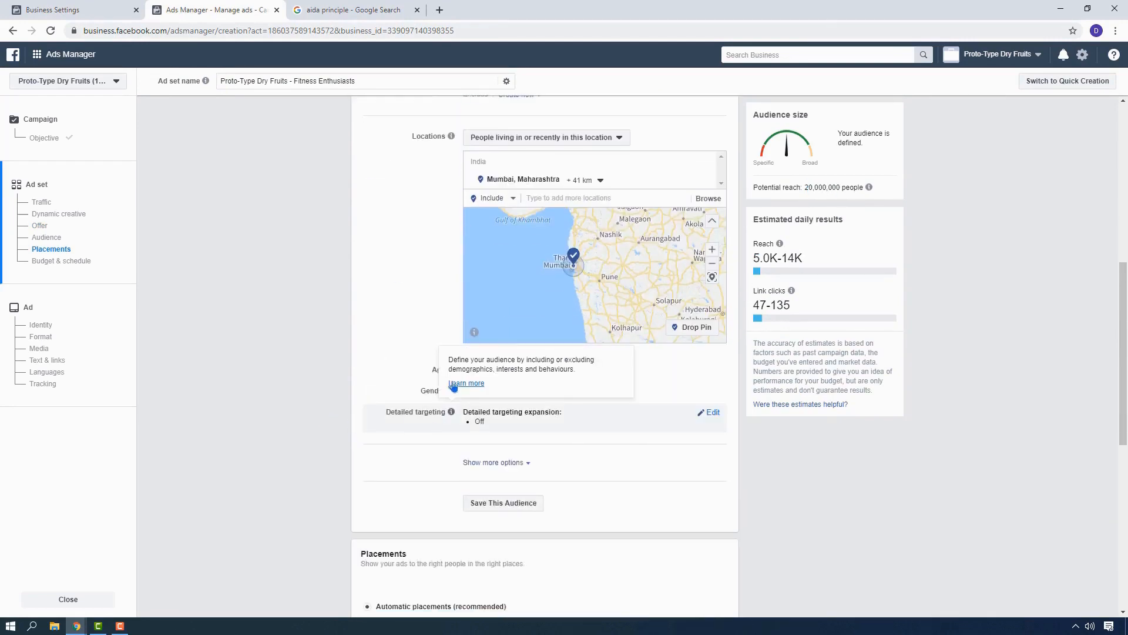
mouse_move(453, 372)
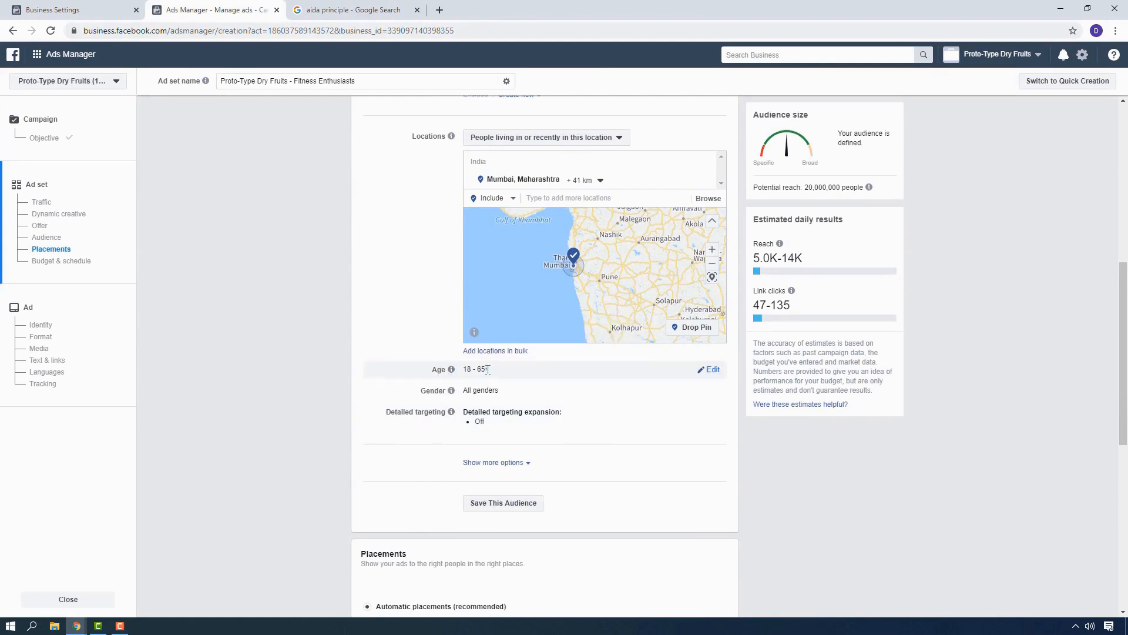
left_click(482, 376)
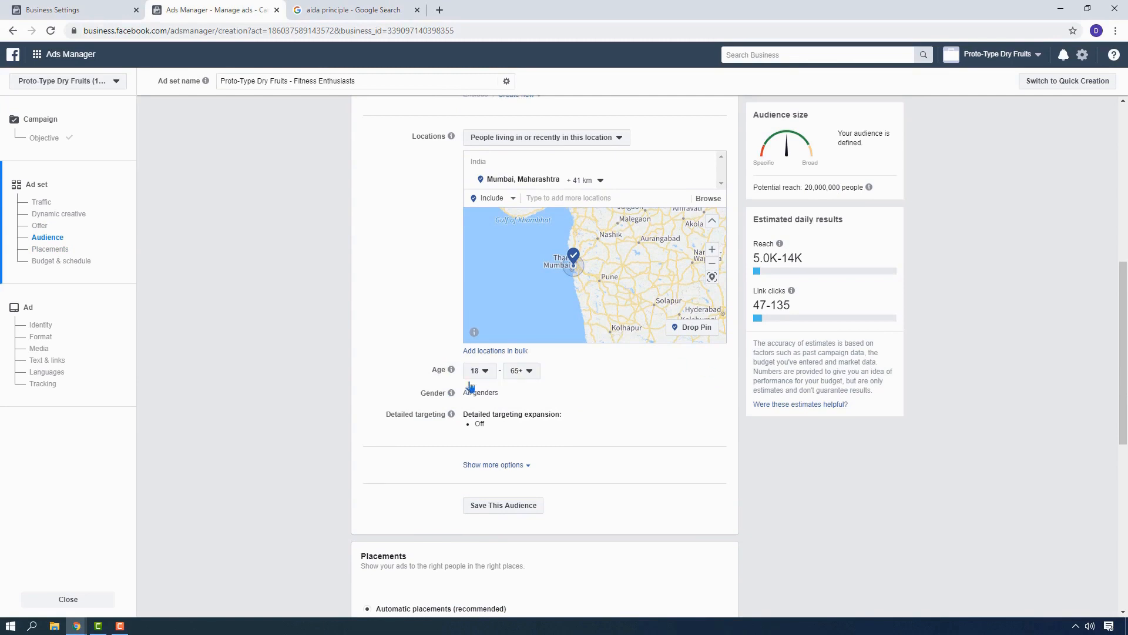
left_click(521, 370)
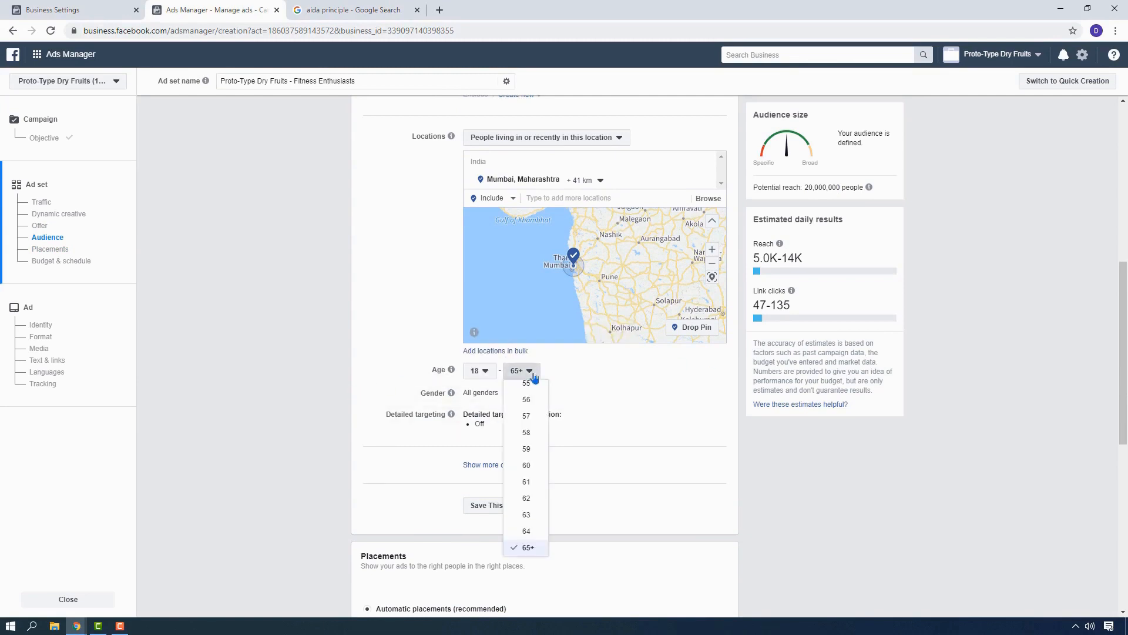
scroll(536, 494, "up", 4)
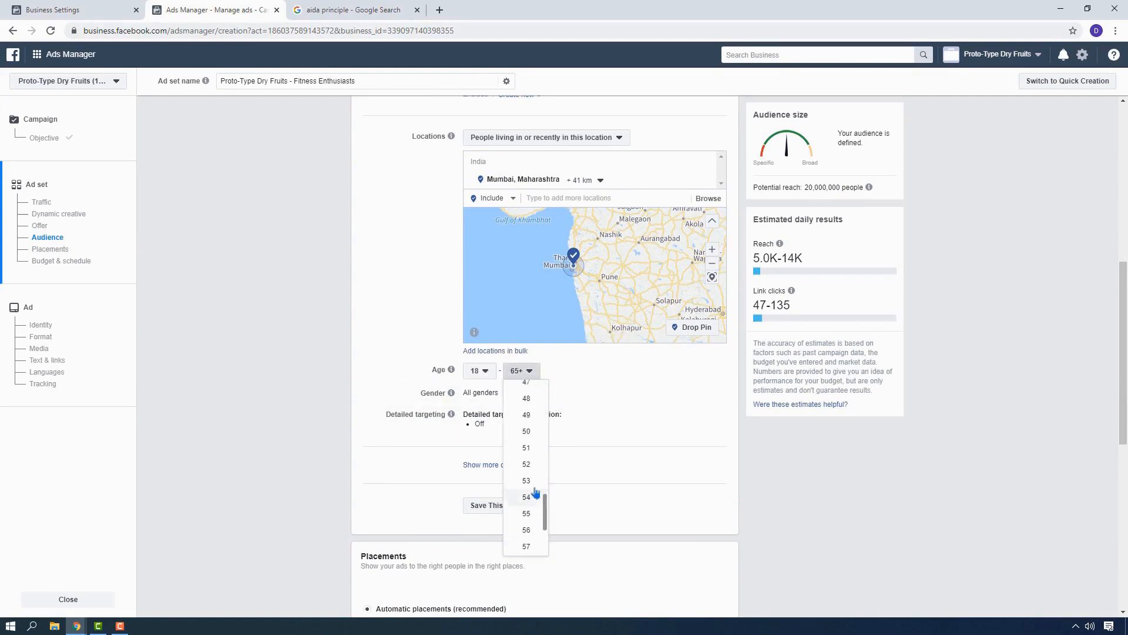
scroll(531, 438, "up", 3)
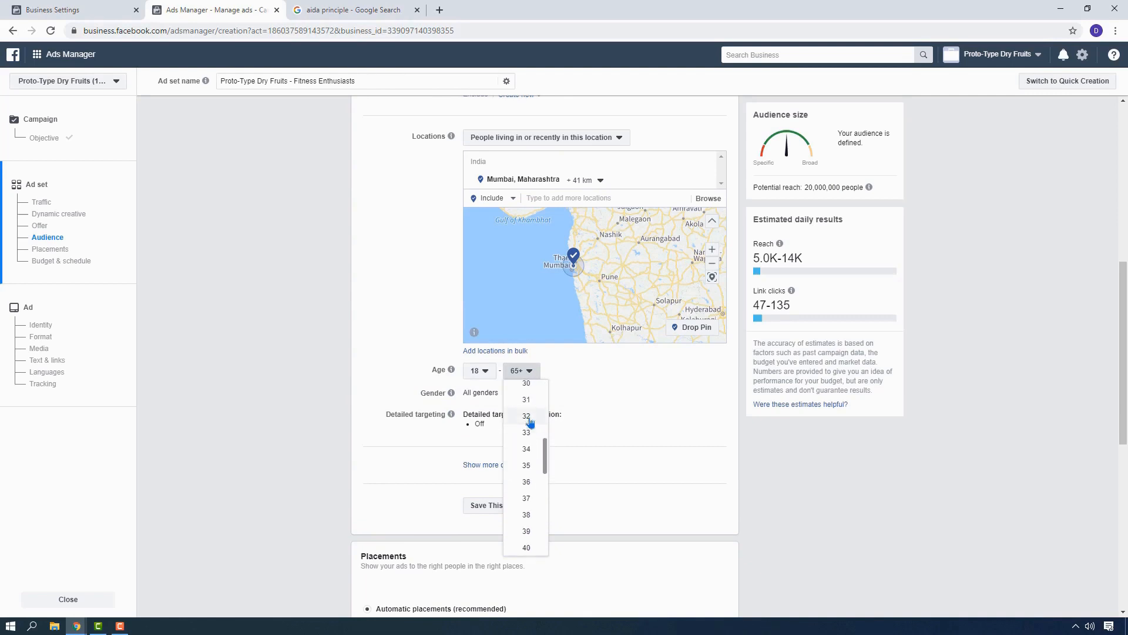
left_click(525, 464)
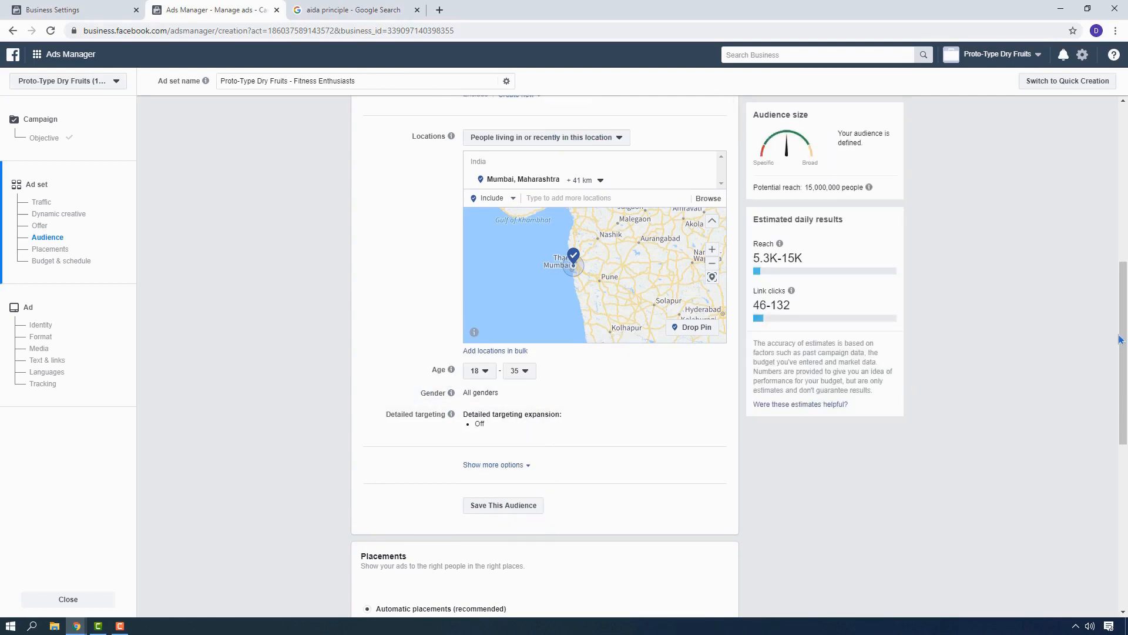
Add the interests Healthy diet, Muscle & Fitness and Physical fitness to the audience's detailed targeting.
scroll(1009, 339, "down", 1)
scroll(1008, 339, "up", 1)
scroll(420, 366, "down", 1)
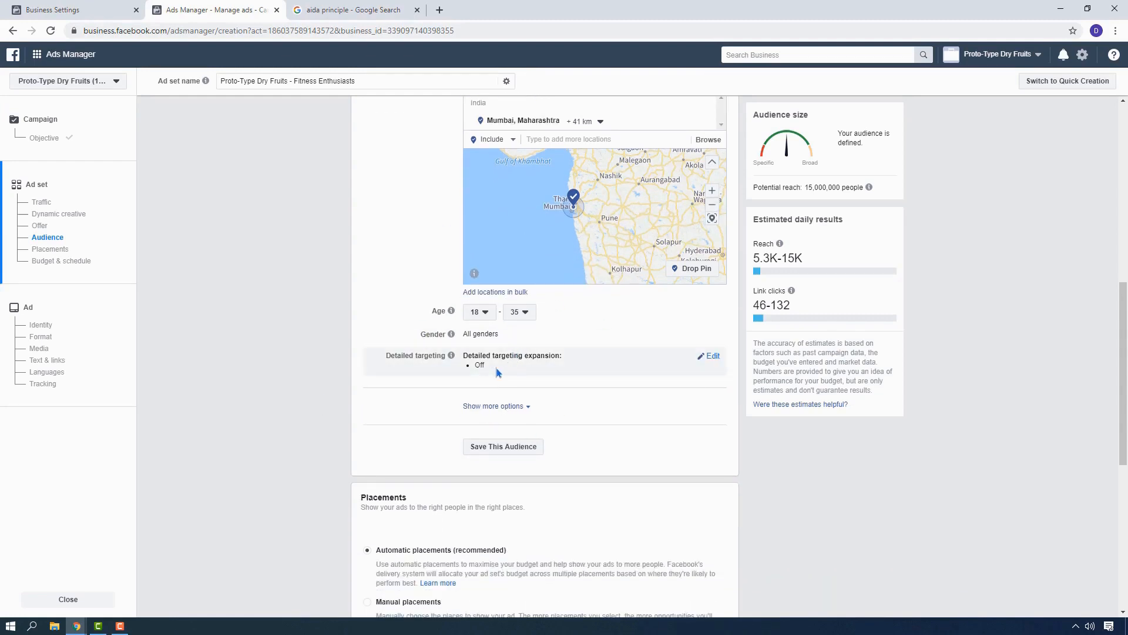
left_click(709, 355)
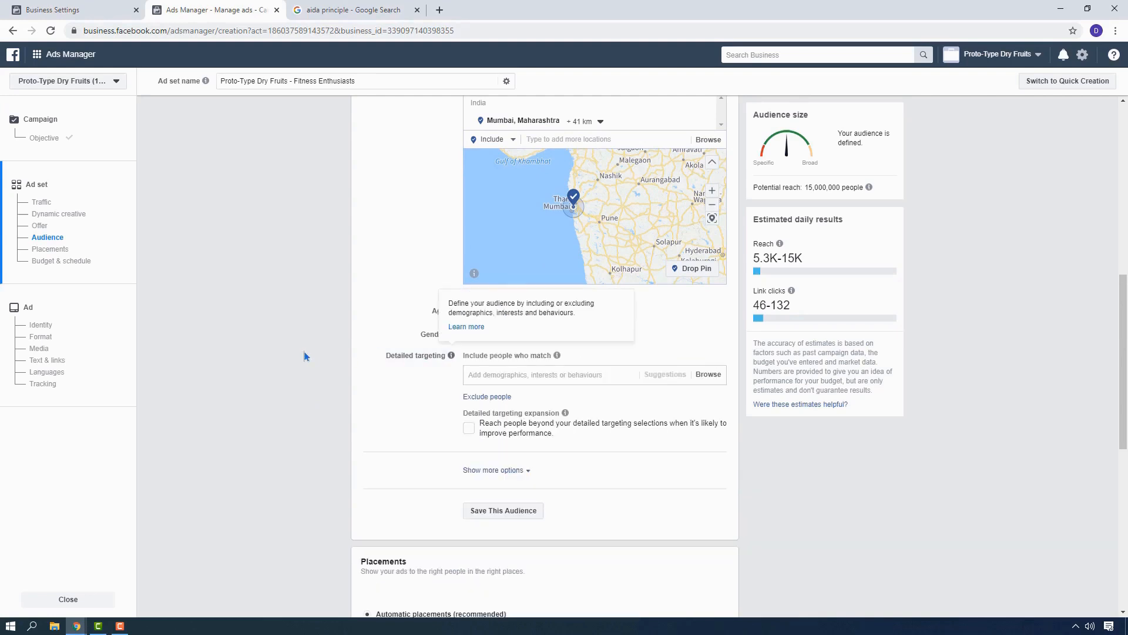
scroll(304, 350, "down", 2)
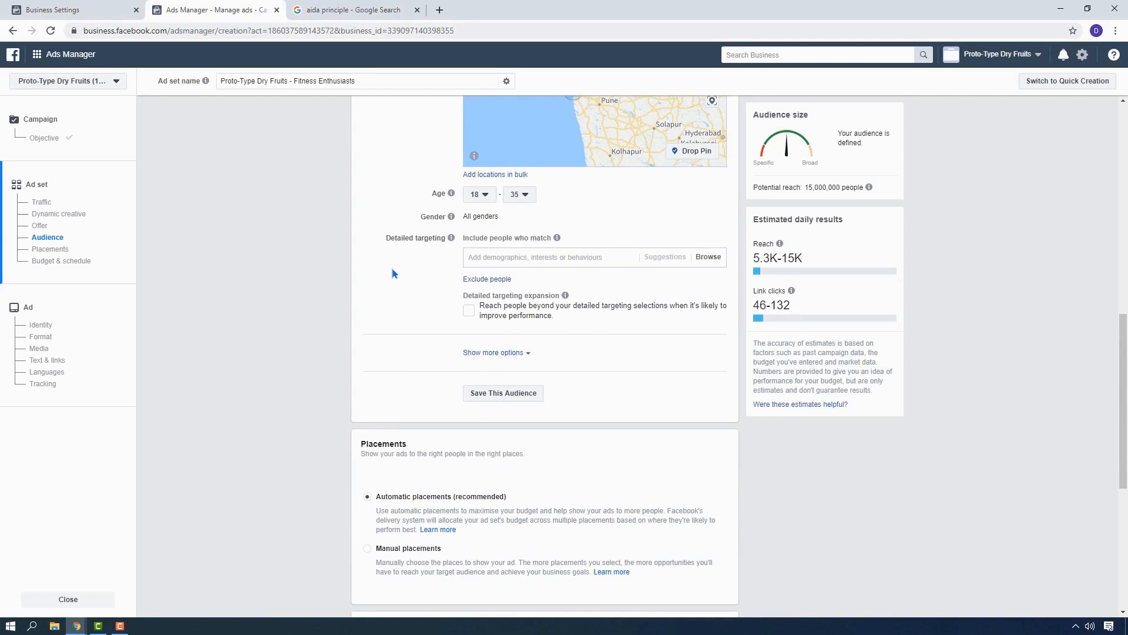
left_click(507, 258)
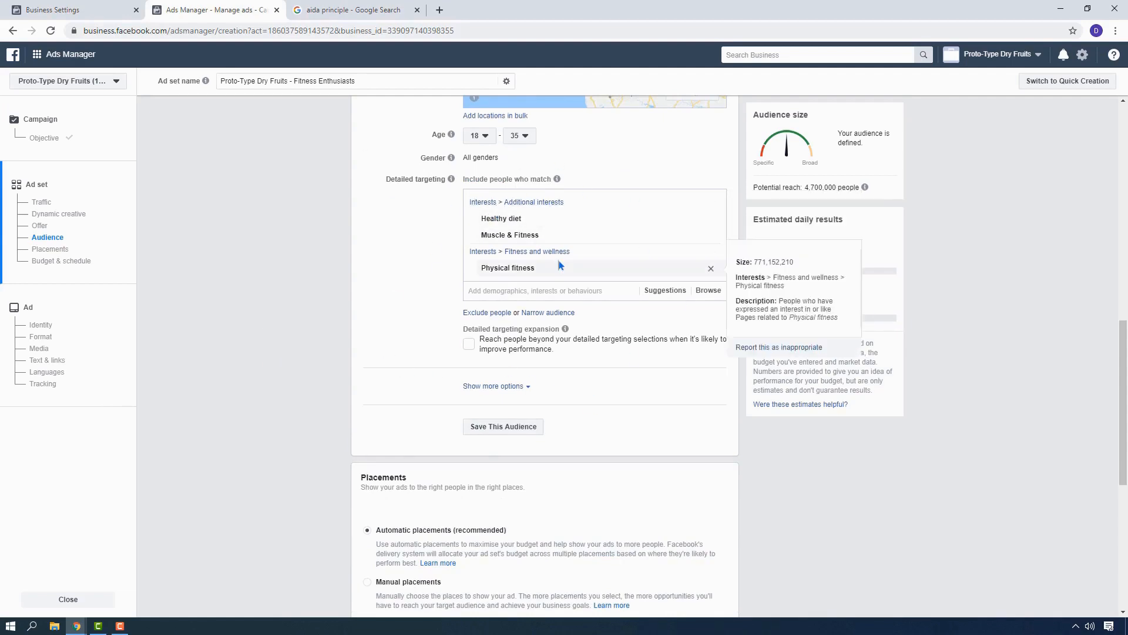
mouse_move(498, 270)
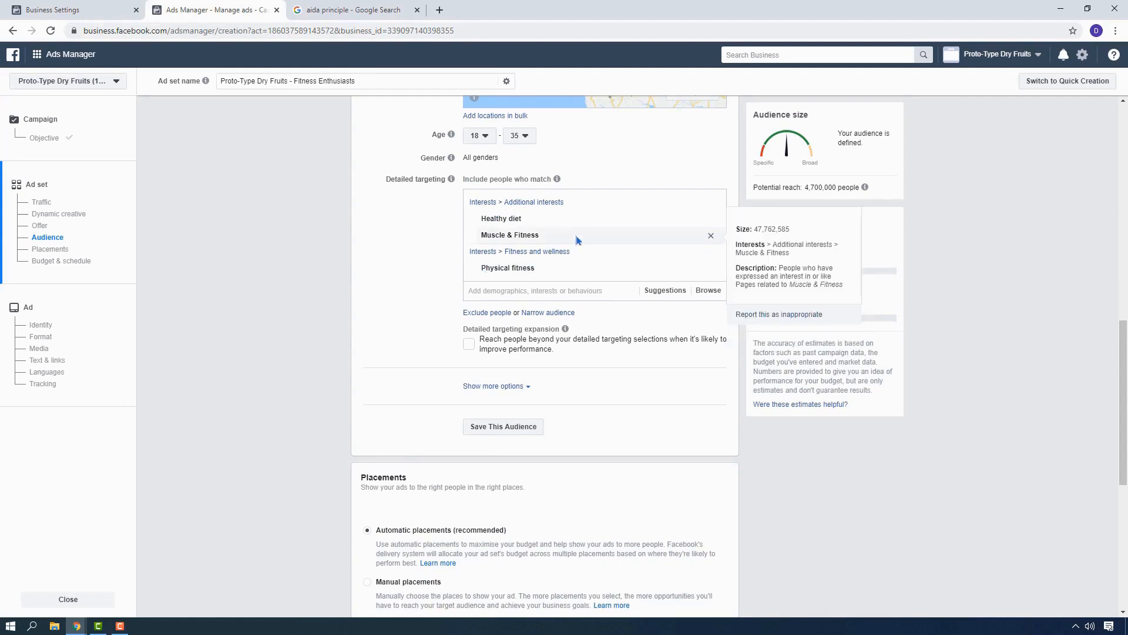
mouse_move(500, 223)
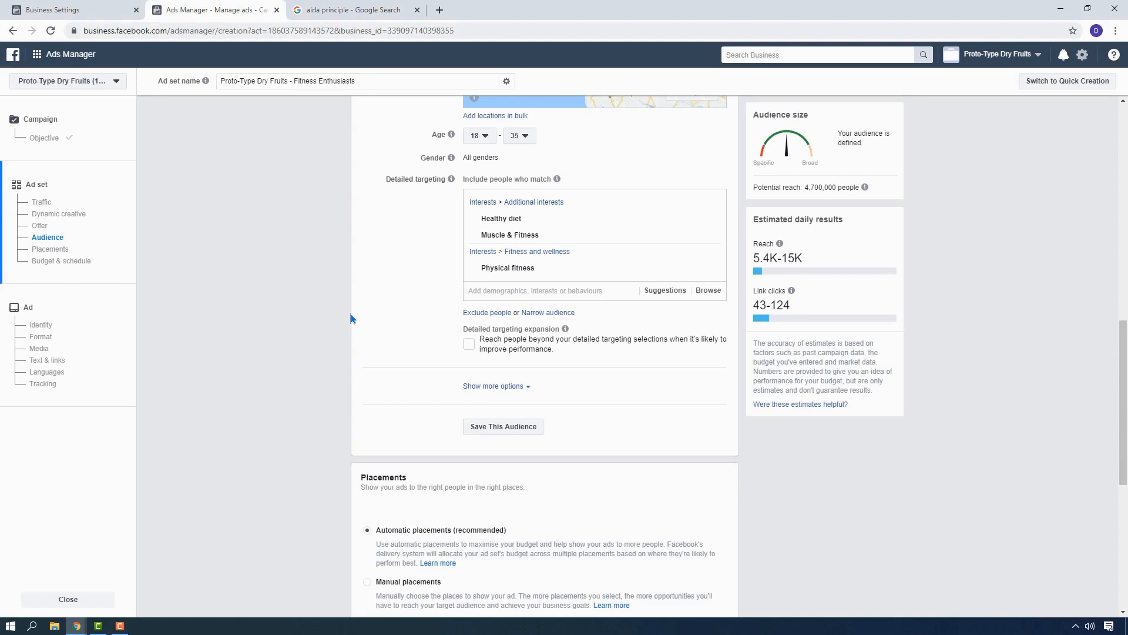
Switch the ad set to manual placements and limit the platforms to Facebook by deselecting Instagram, Messenger and Audience Network.
scroll(579, 174, "down", 5)
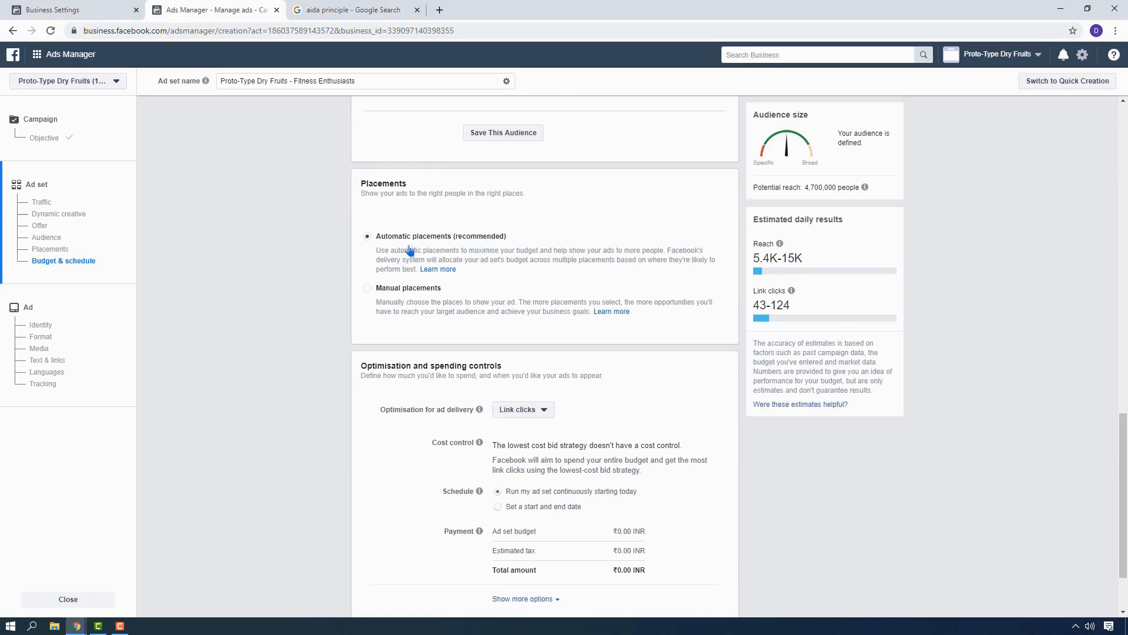
left_click(397, 292)
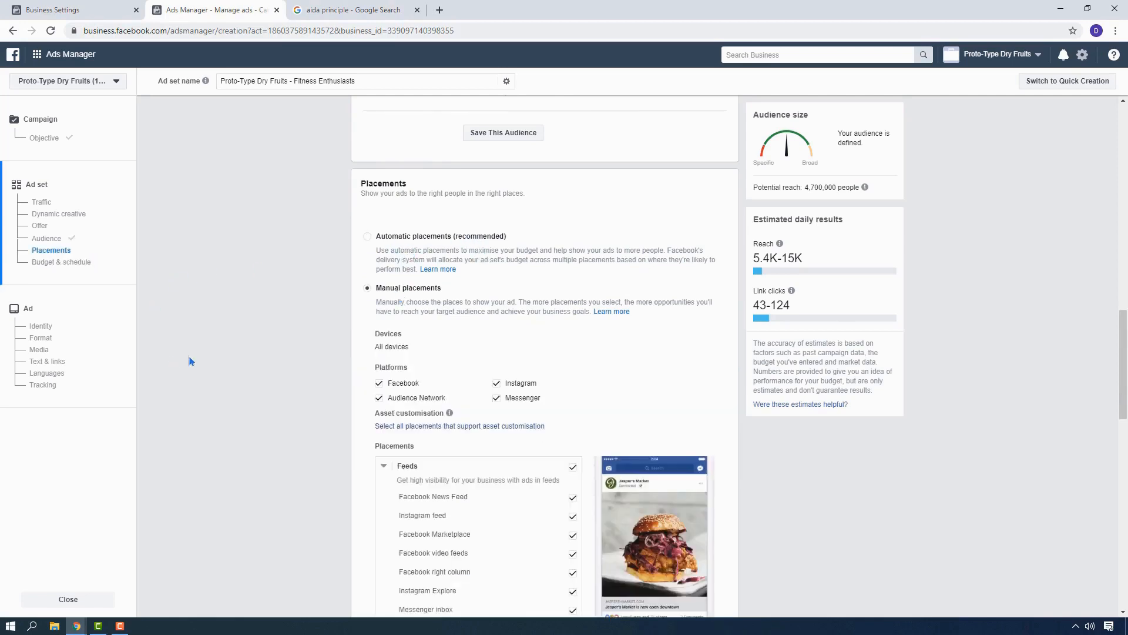
scroll(205, 321, "down", 5)
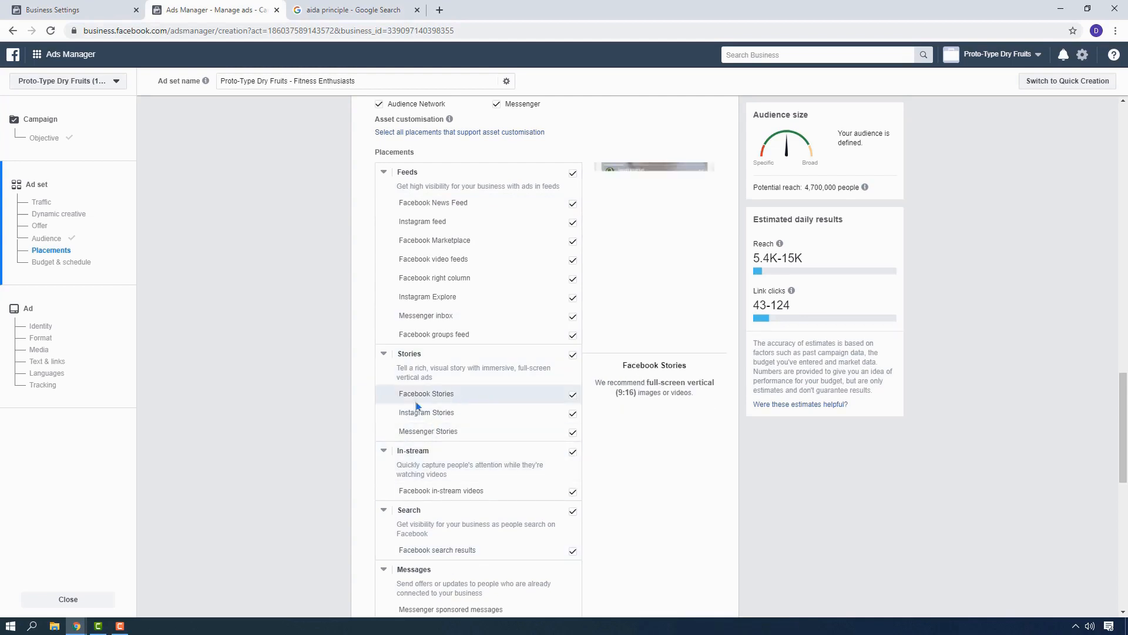
scroll(446, 411, "down", 1)
scroll(465, 399, "down", 2)
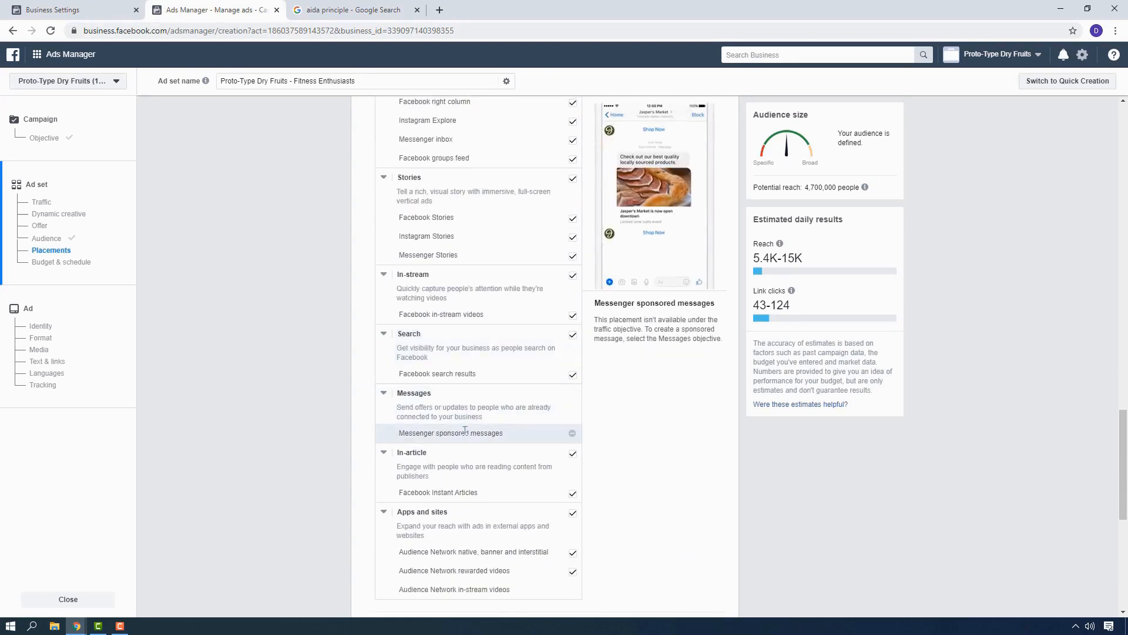
scroll(464, 431, "down", 1)
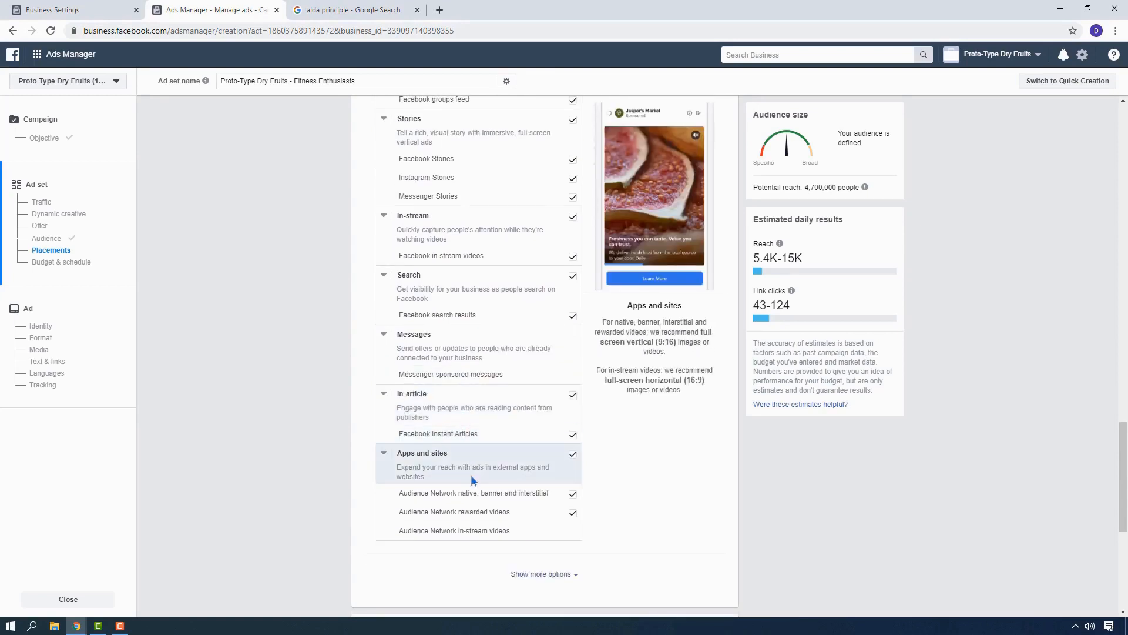
scroll(546, 464, "up", 9)
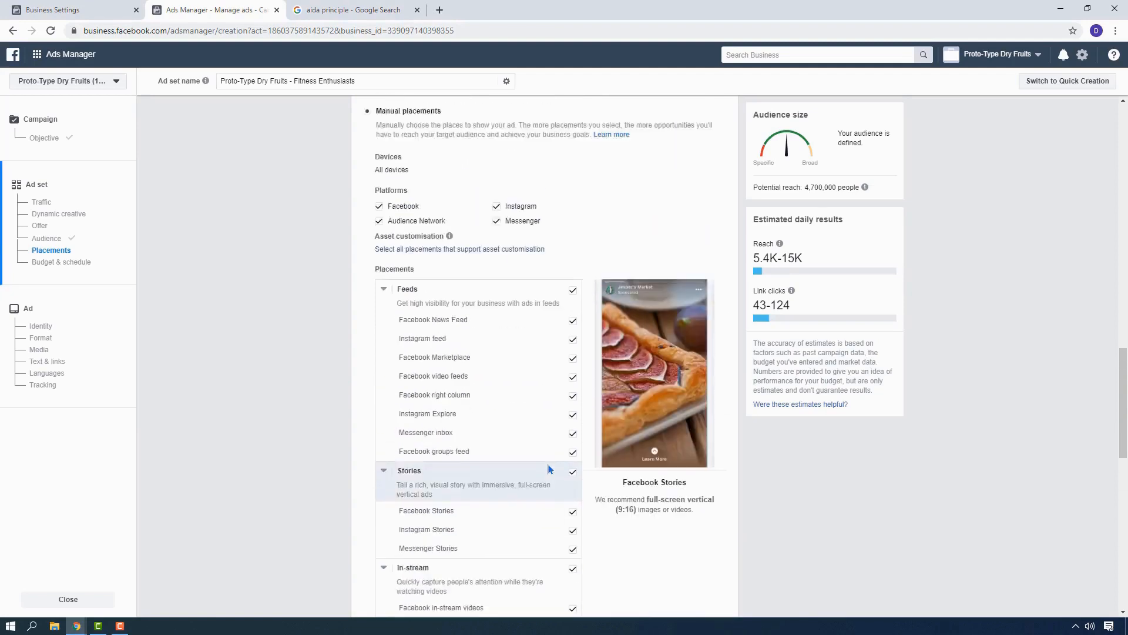
scroll(479, 312, "down", 2)
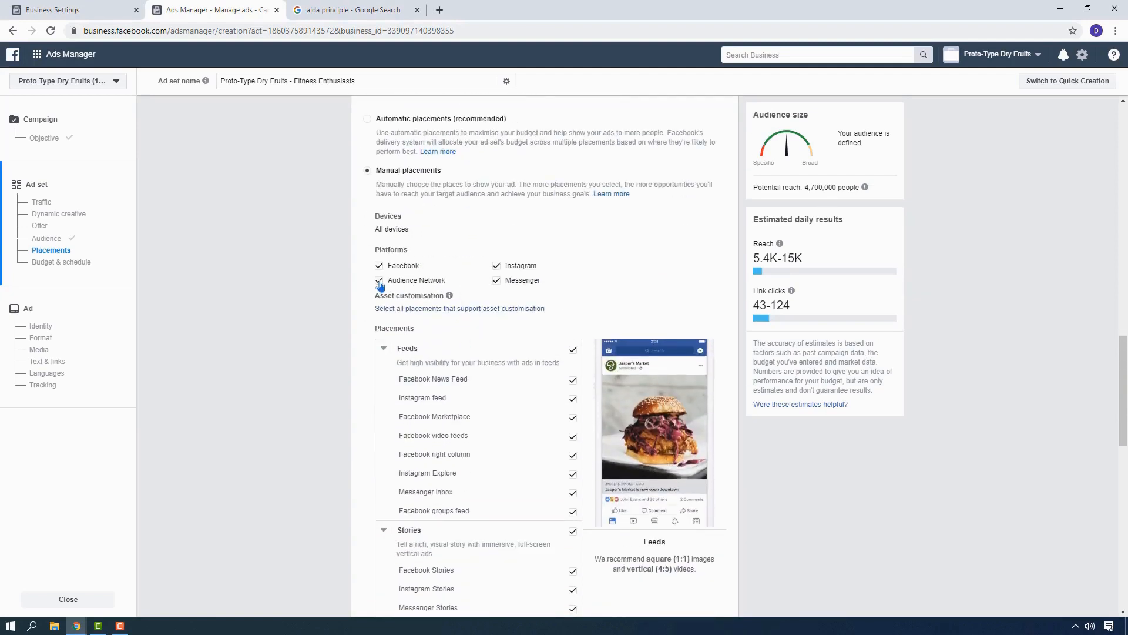
left_click(496, 265)
left_click(497, 280)
left_click(379, 279)
Exclude Facebook Marketplace, Facebook video feeds and Facebook right column from the feed placements.
scroll(422, 261, "down", 3)
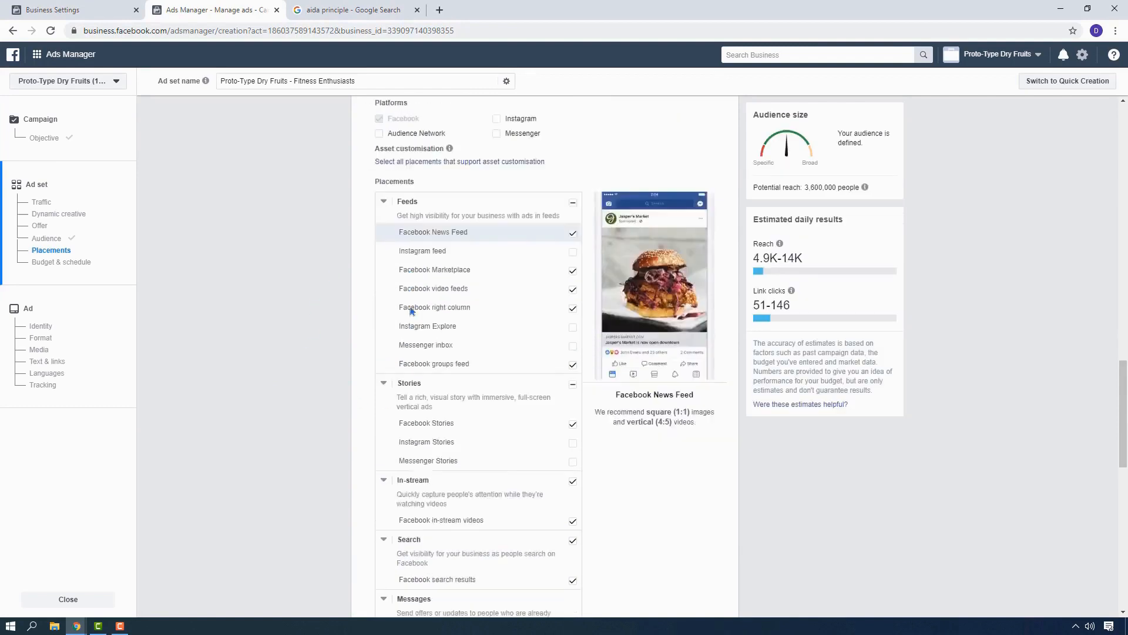
left_click(573, 242)
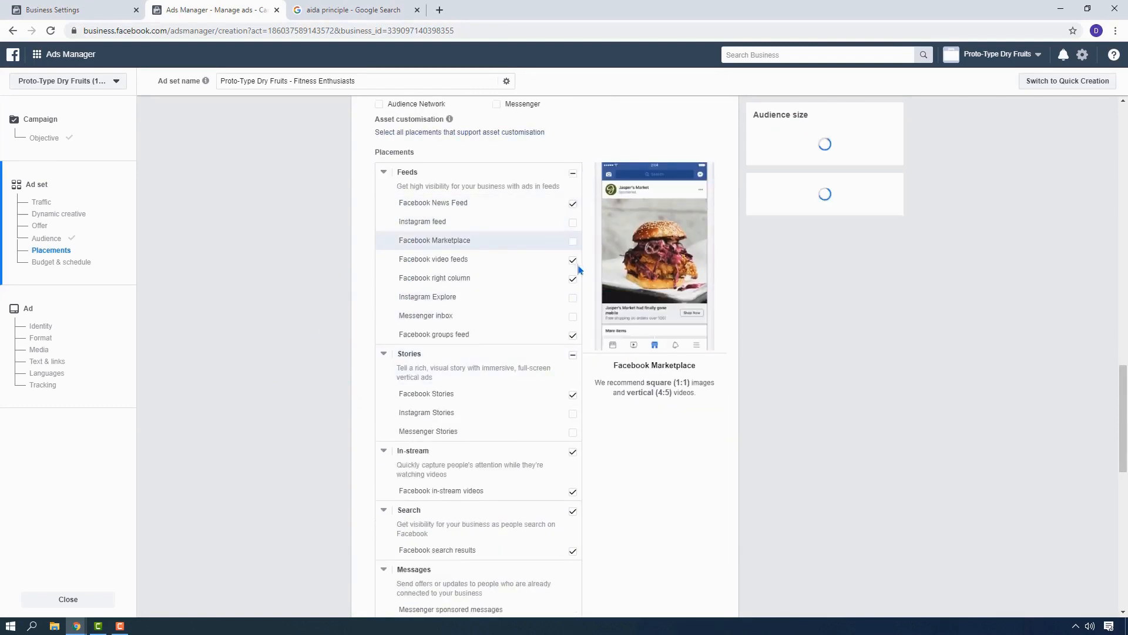
left_click(573, 261)
left_click(572, 280)
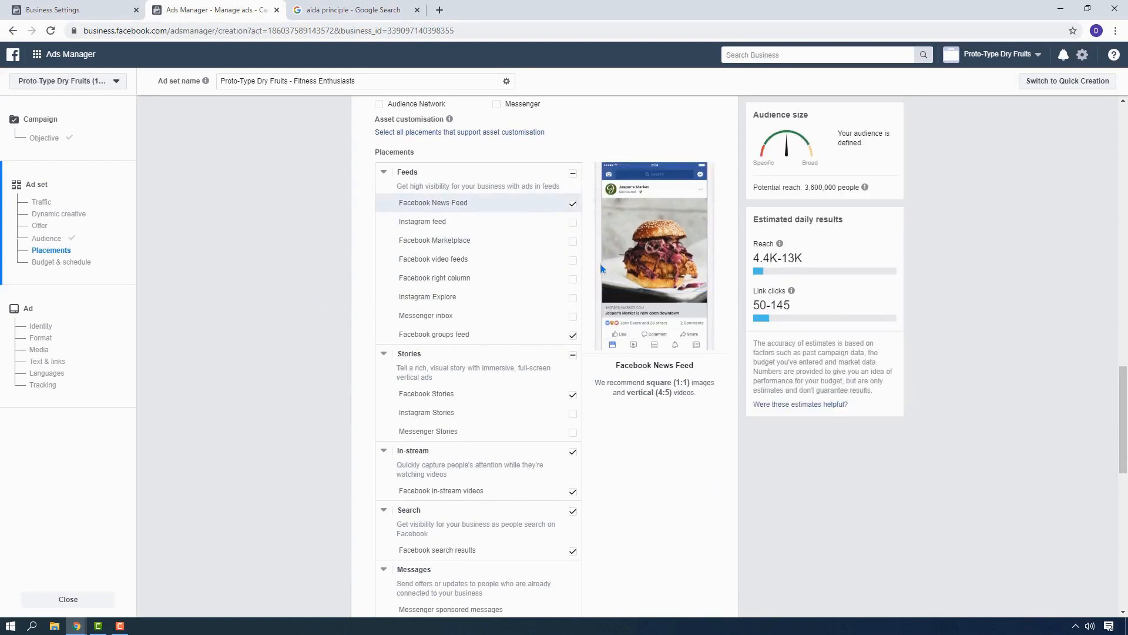
Exclude Facebook groups feed, Stories, in-stream videos, search results and Instant Articles so that Facebook News Feed is the only placement.
left_click(573, 336)
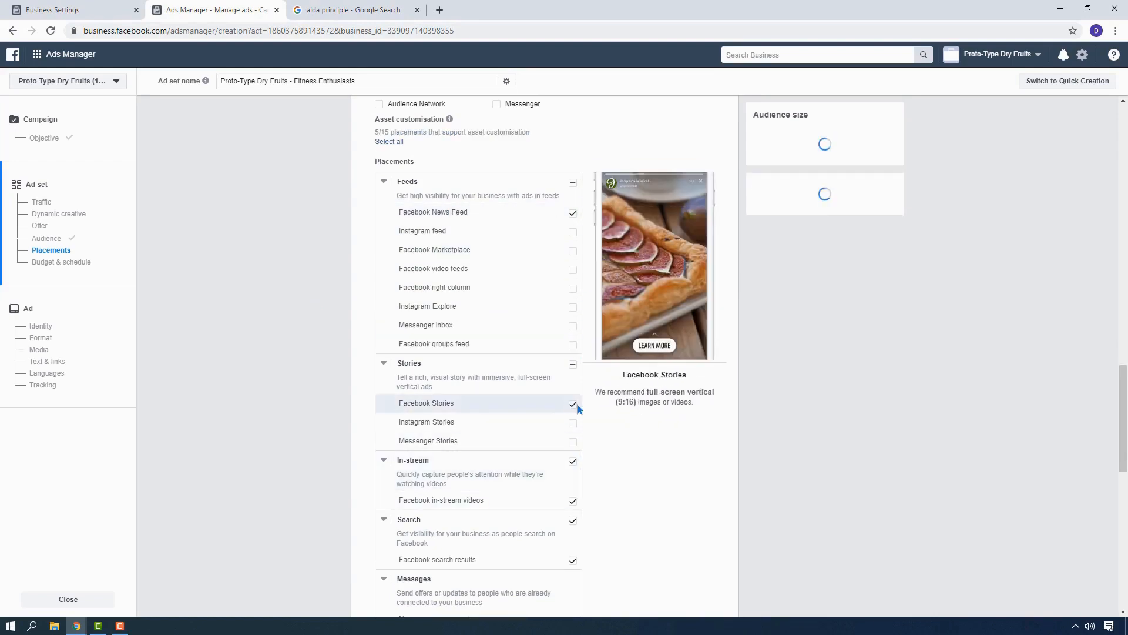
left_click(573, 404)
left_click(573, 460)
scroll(506, 471, "down", 3)
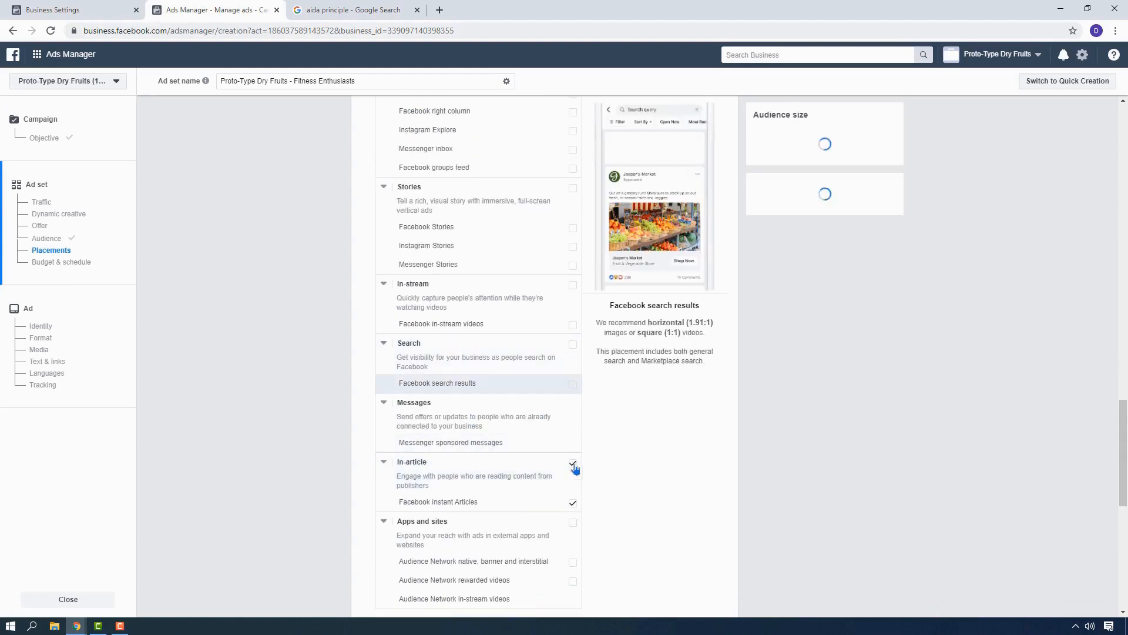
left_click(573, 503)
left_click(572, 345)
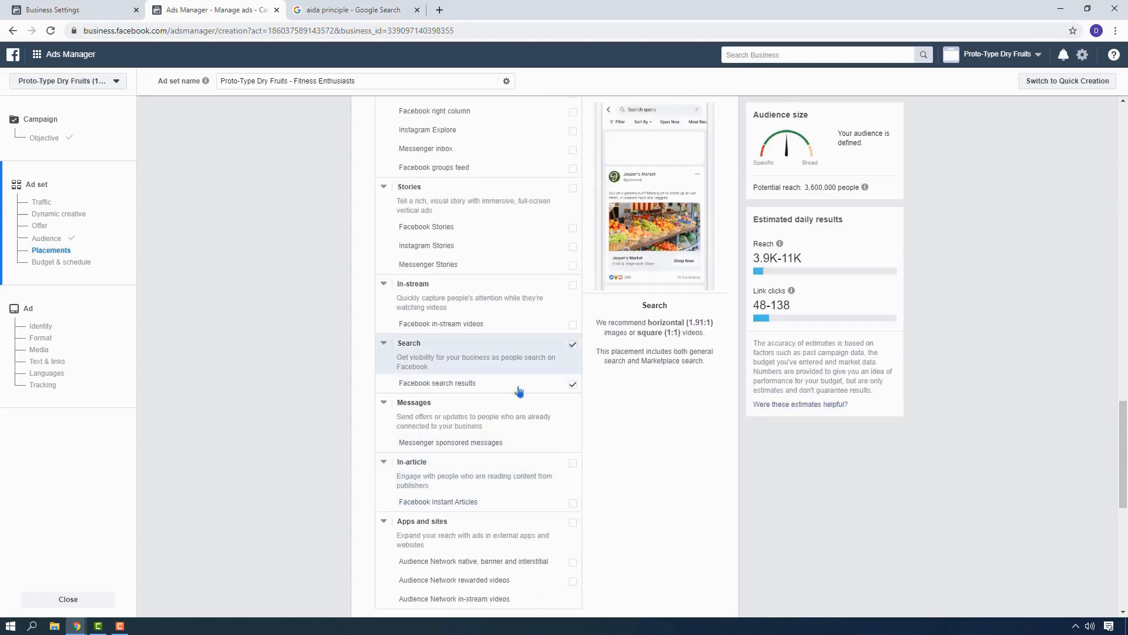
scroll(400, 386, "down", 1)
scroll(376, 376, "down", 8)
scroll(336, 344, "up", 10)
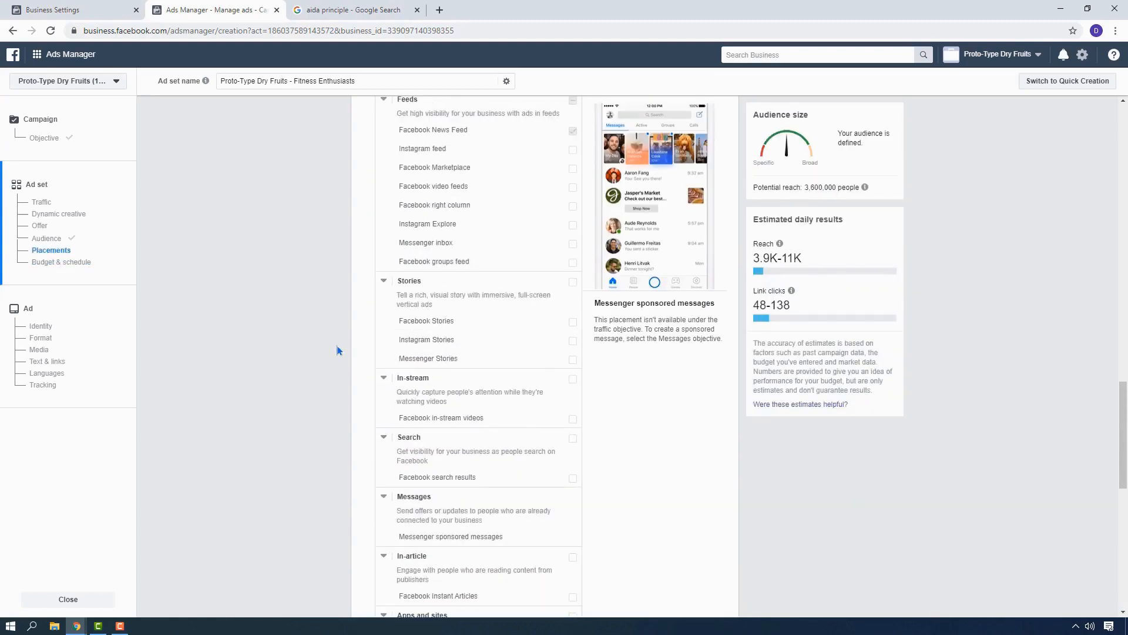
scroll(337, 347, "up", 2)
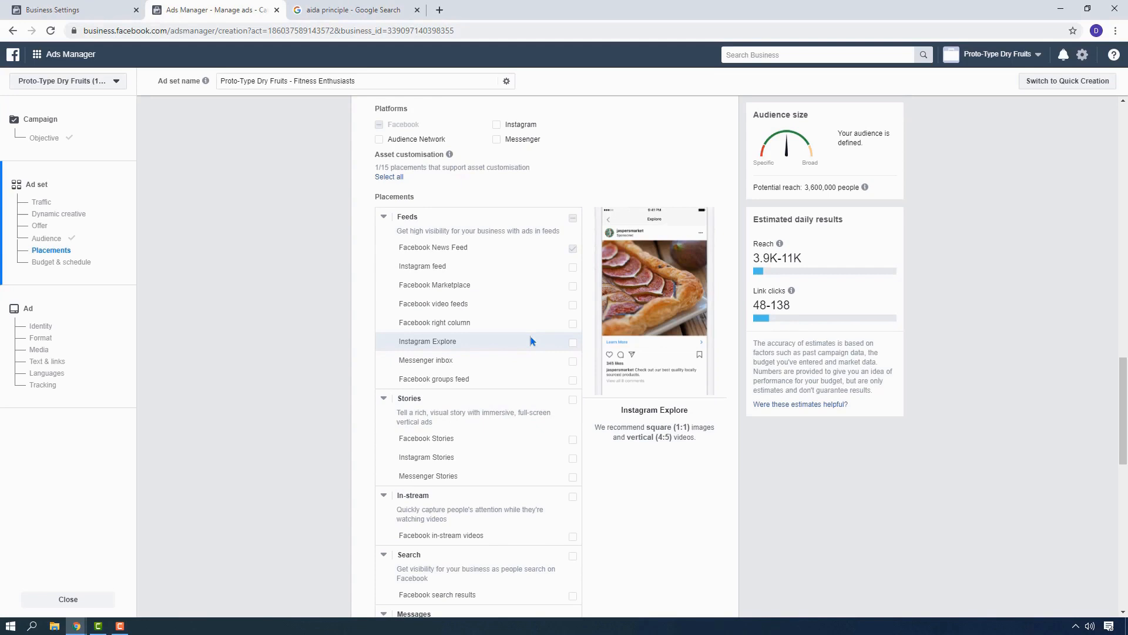
scroll(337, 311, "up", 3)
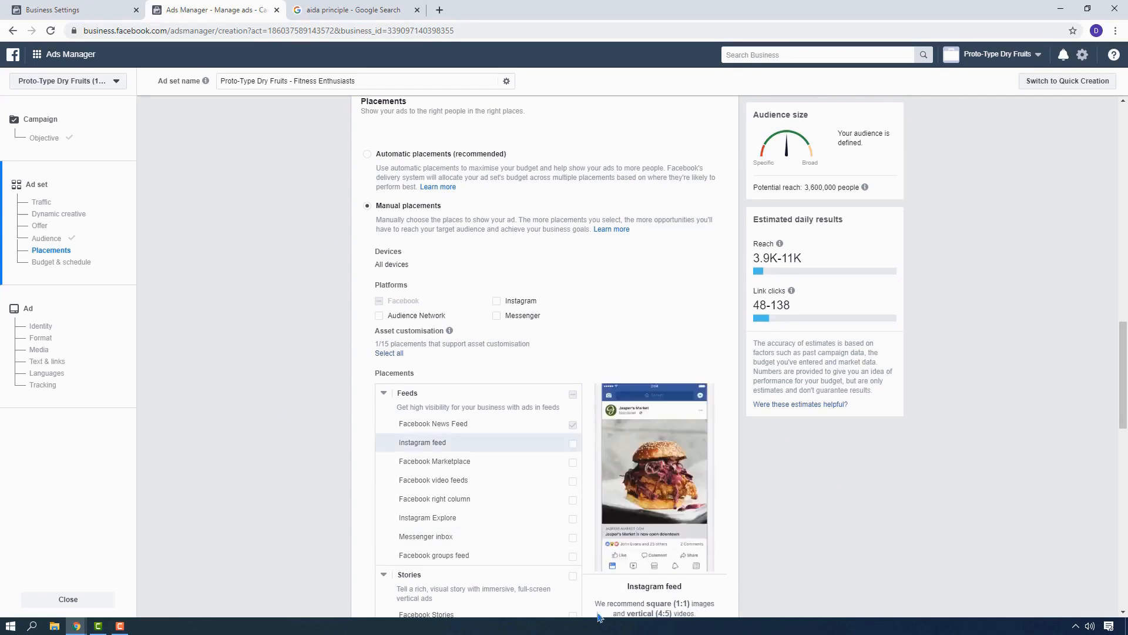
Choose Link clicks as the optimisation for ad delivery and continue to the ad setup.
scroll(689, 349, "down", 6)
scroll(688, 348, "down", 9)
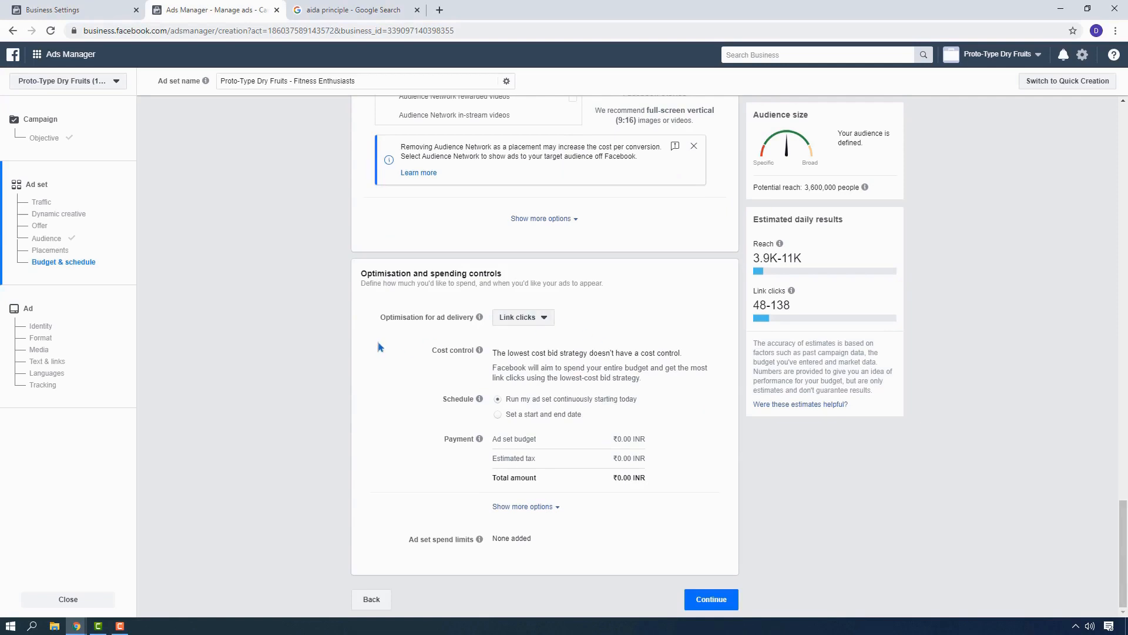
left_click(542, 323)
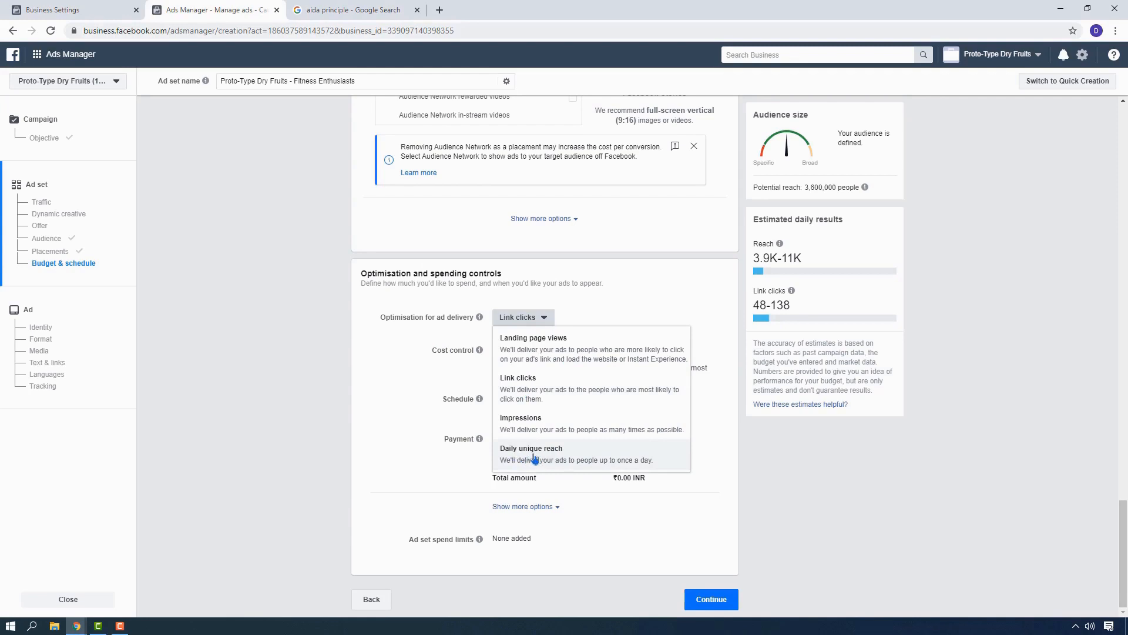
left_click(578, 388)
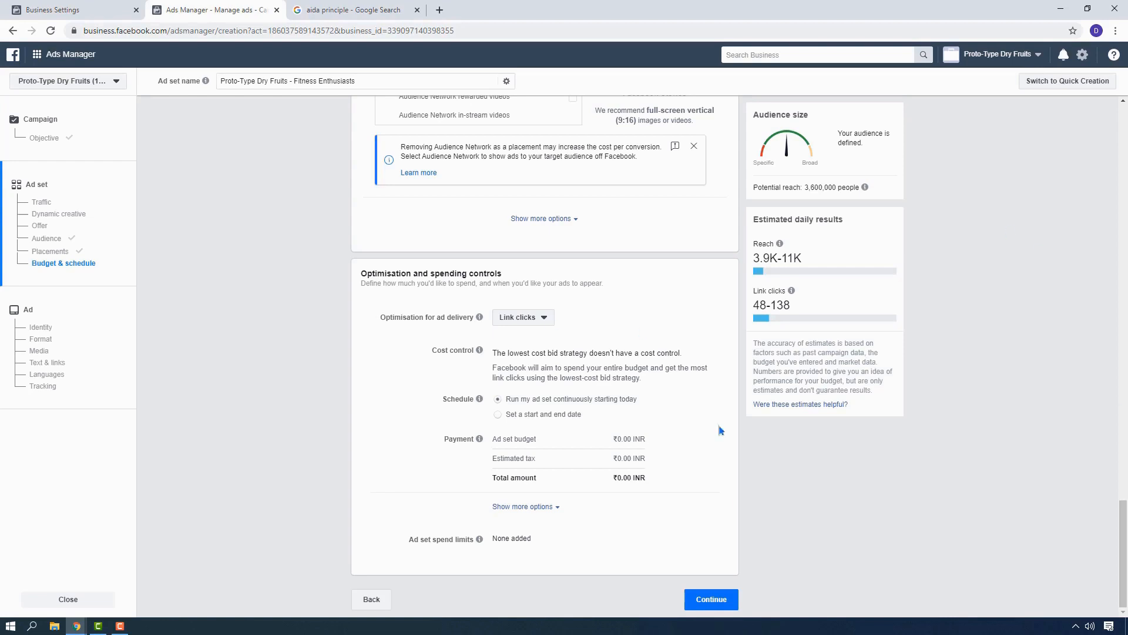
left_click(711, 598)
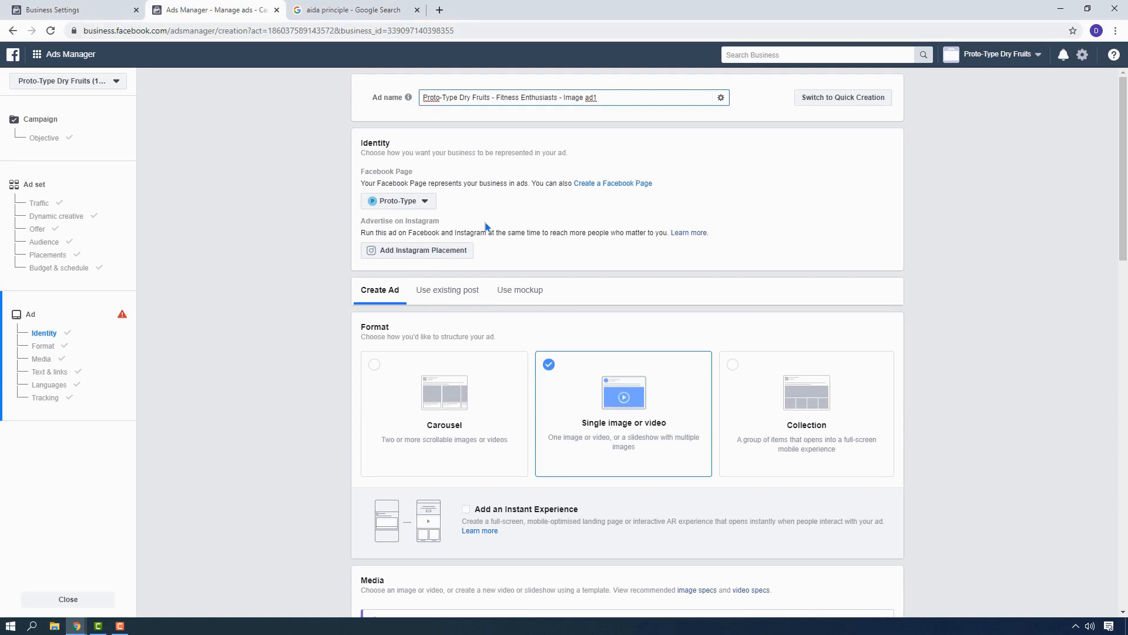
Switch to canva.com in a new browser tab and sign in with the Google account.
scroll(675, 208, "down", 2)
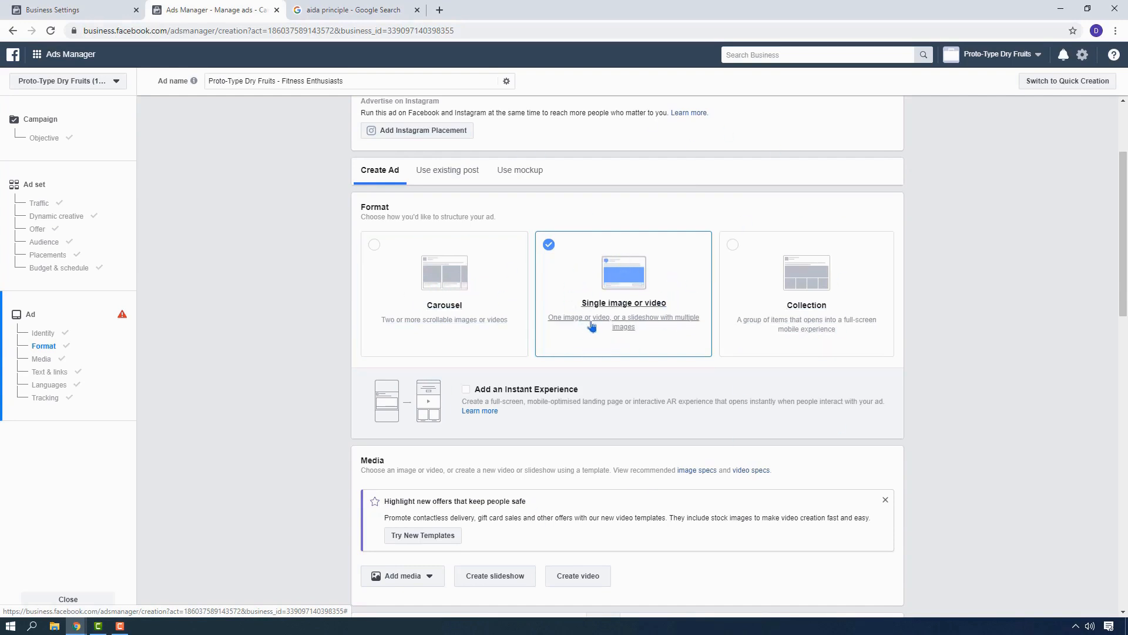
scroll(599, 276, "down", 2)
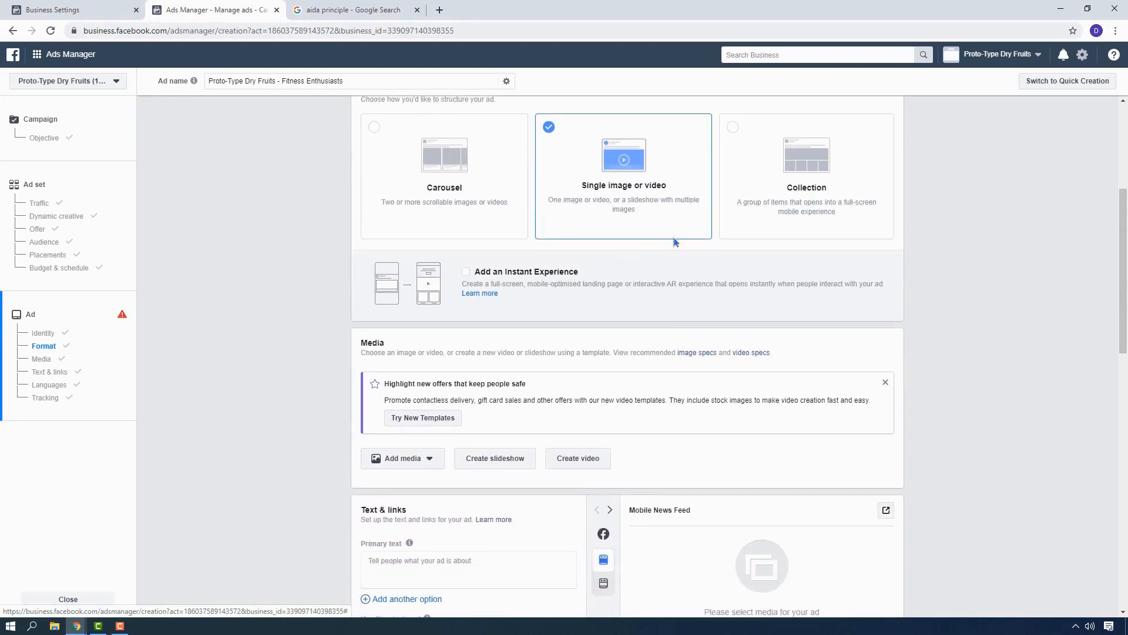
scroll(492, 271, "down", 3)
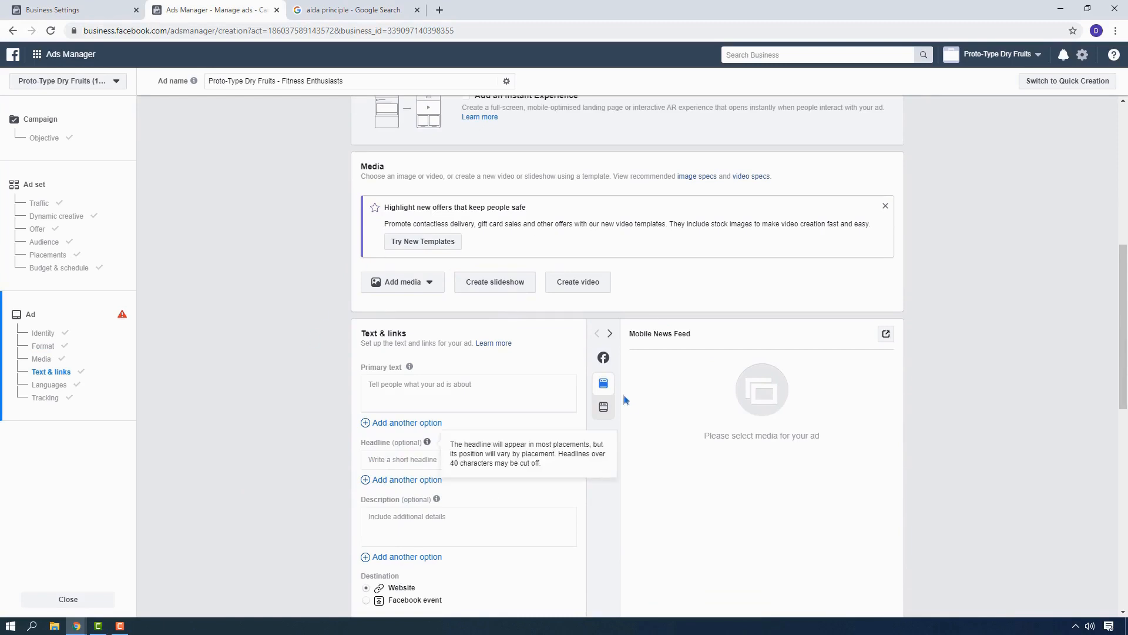
scroll(623, 394, "down", 2)
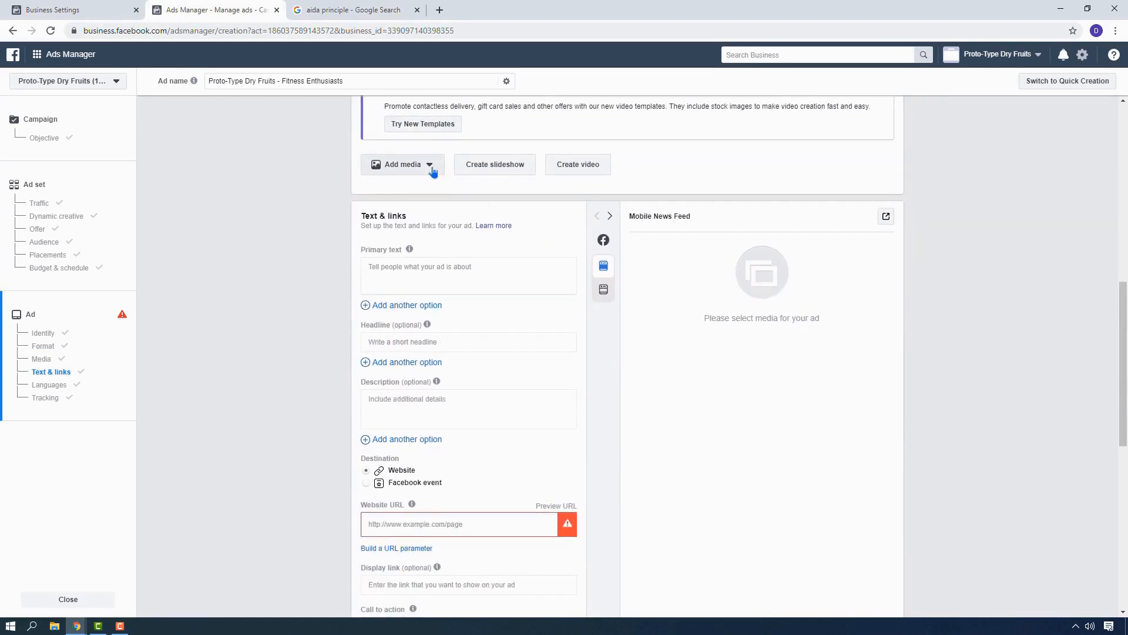
left_click(440, 10)
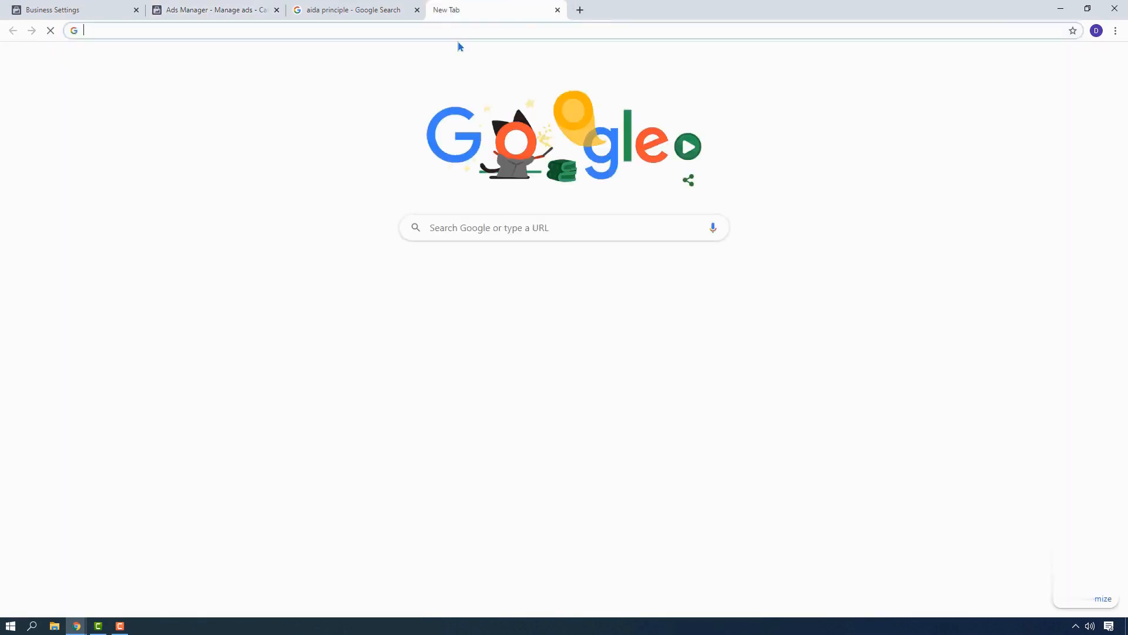
type("canva")
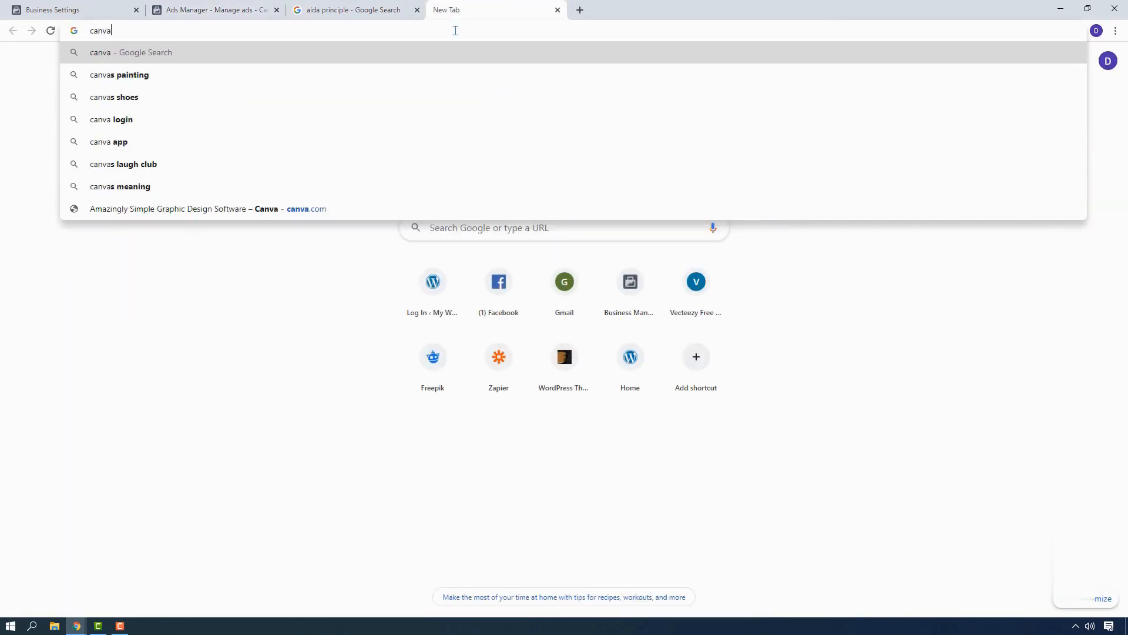
type(".com")
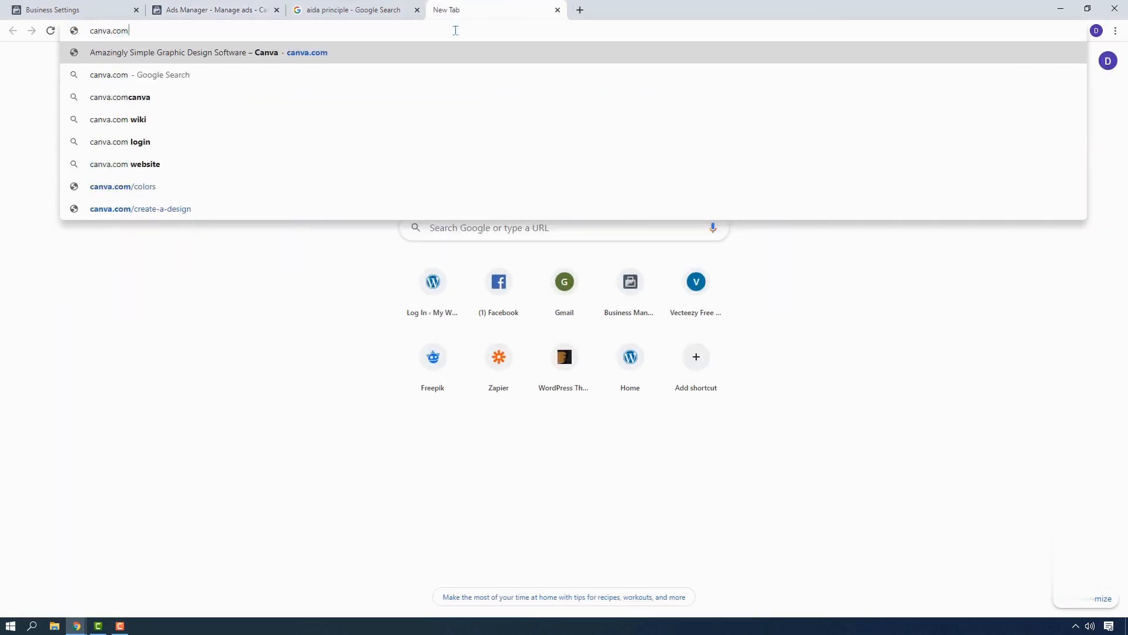
key("Return")
left_click(288, 262)
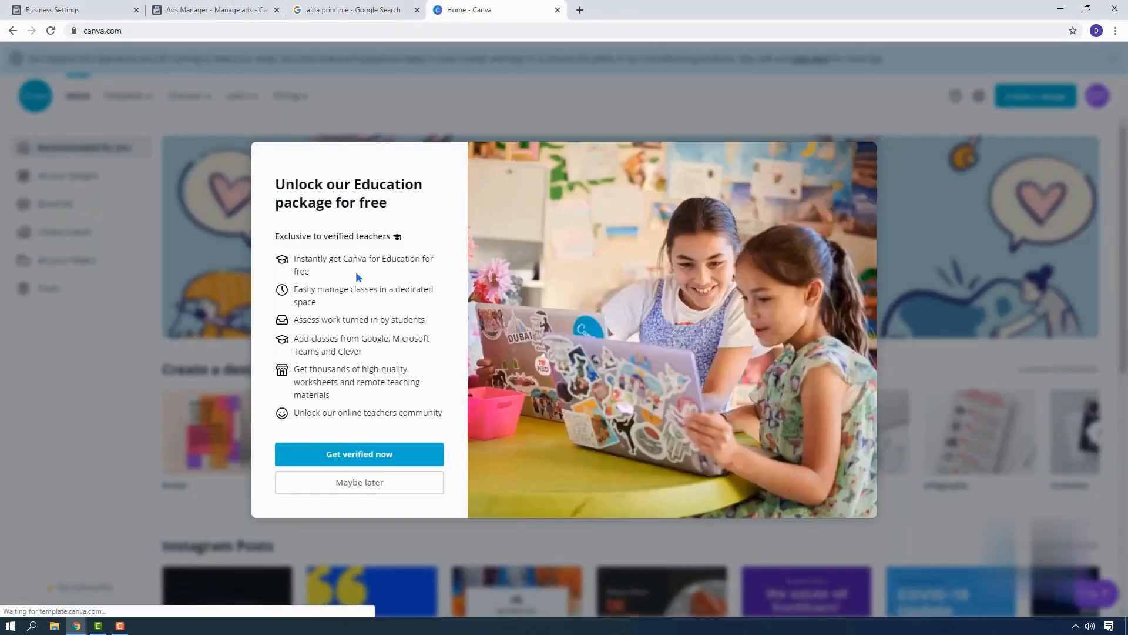
left_click(858, 163)
Search Canva for "facebook ads" and open the Facebook Ad templates.
scroll(309, 521, "down", 4)
scroll(309, 522, "up", 4)
left_click(505, 254)
type("facebook ads")
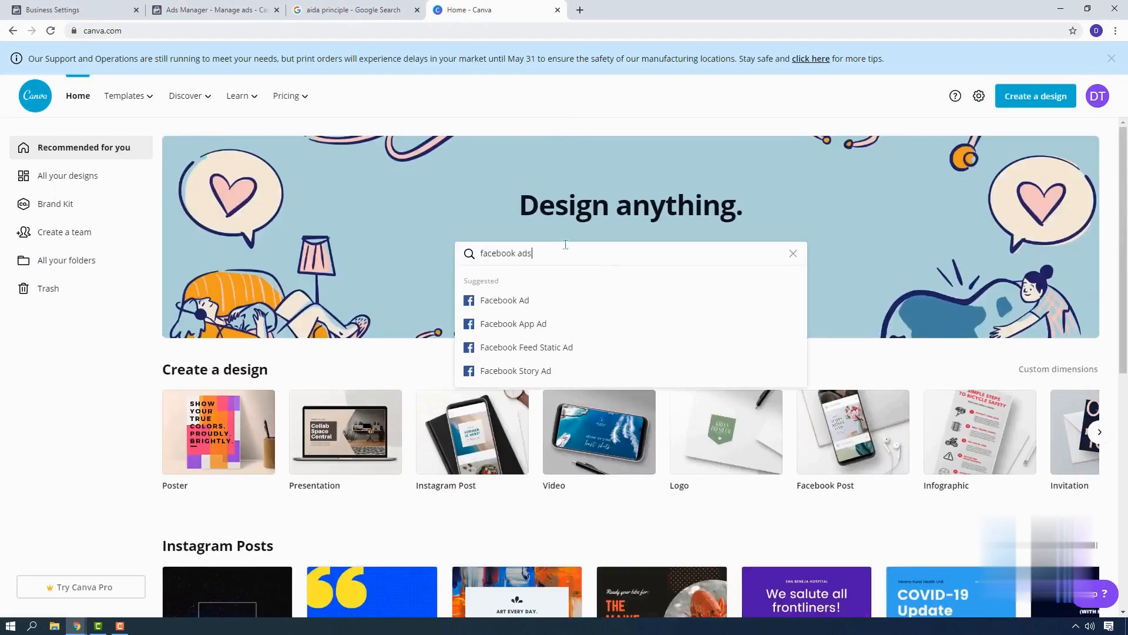
left_click(508, 303)
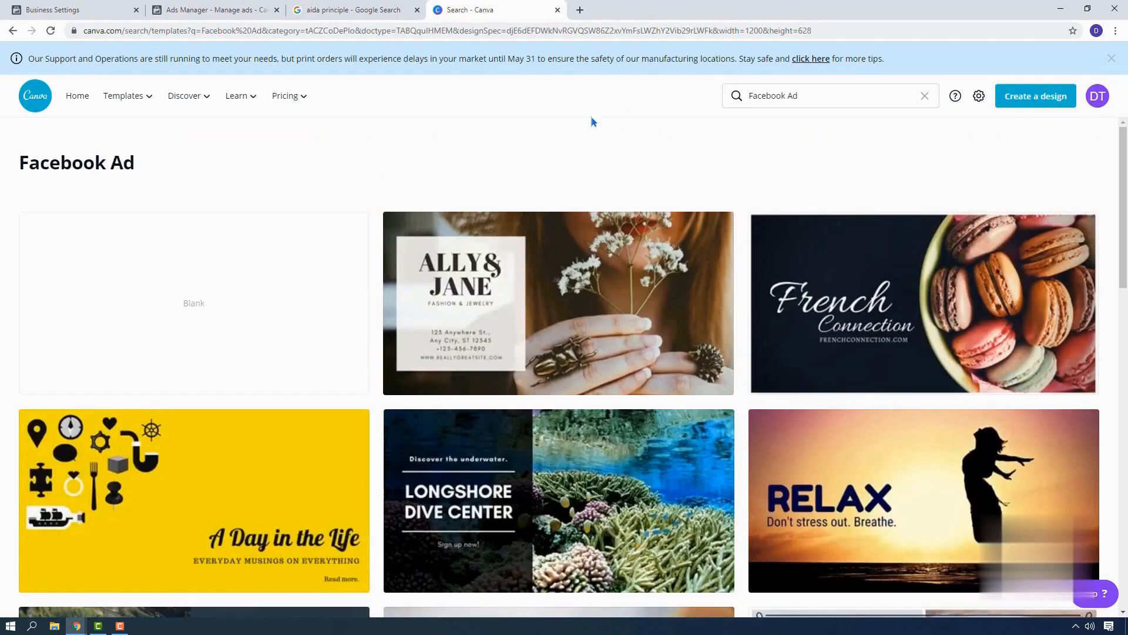
Open The Bijou Pizza Place template for editing and dismiss the design tutorial.
scroll(589, 209, "down", 8)
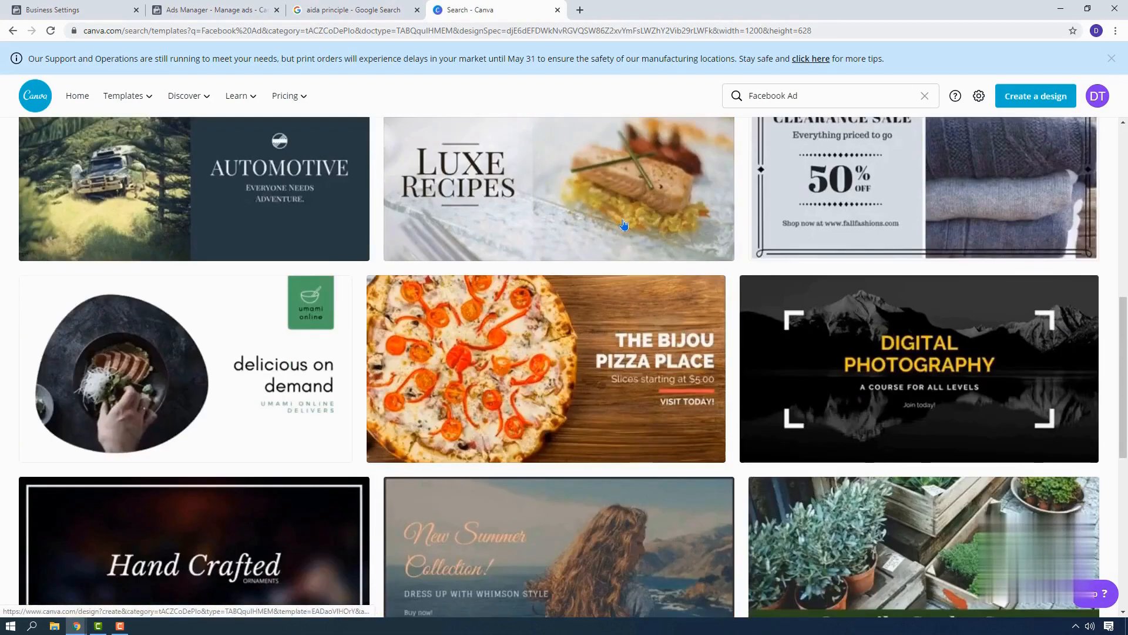
scroll(624, 224, "down", 1)
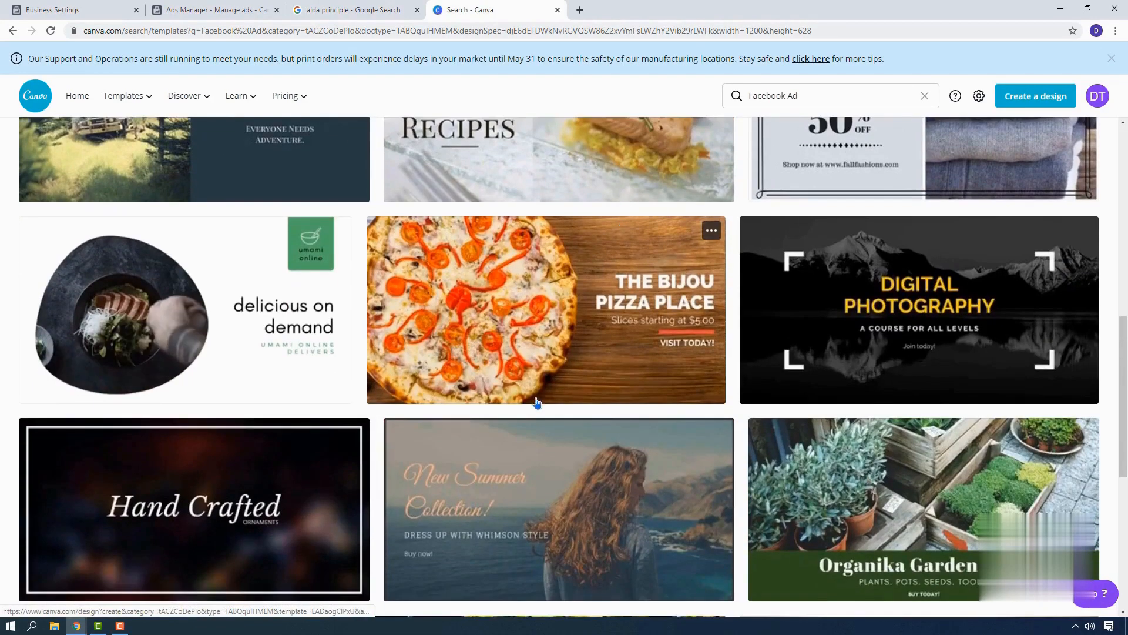
left_click(580, 322)
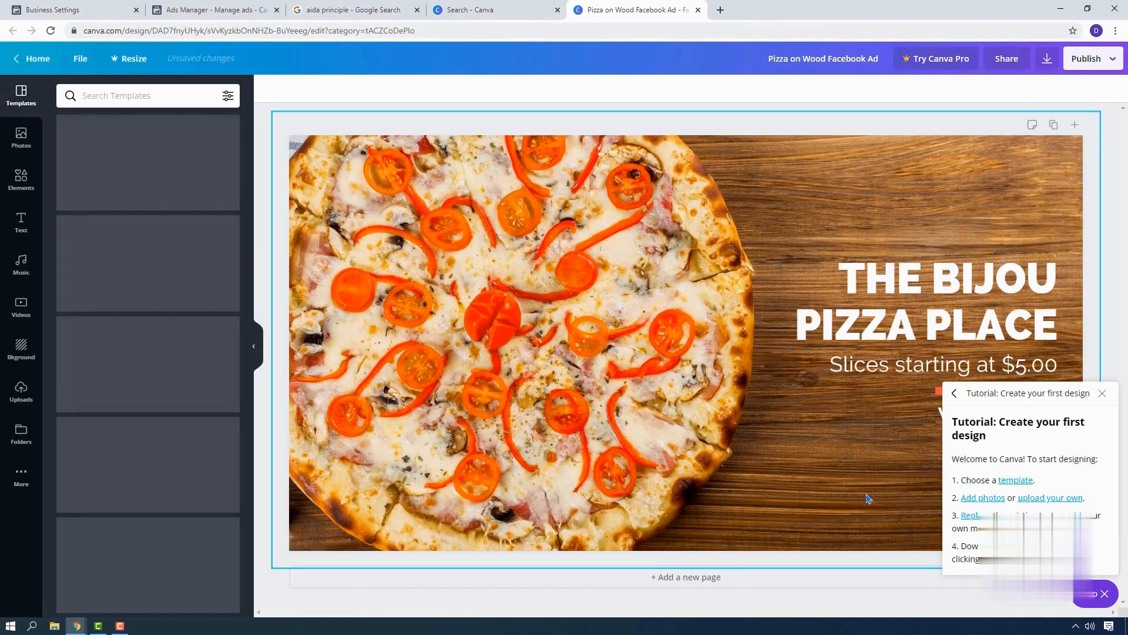
left_click(1102, 394)
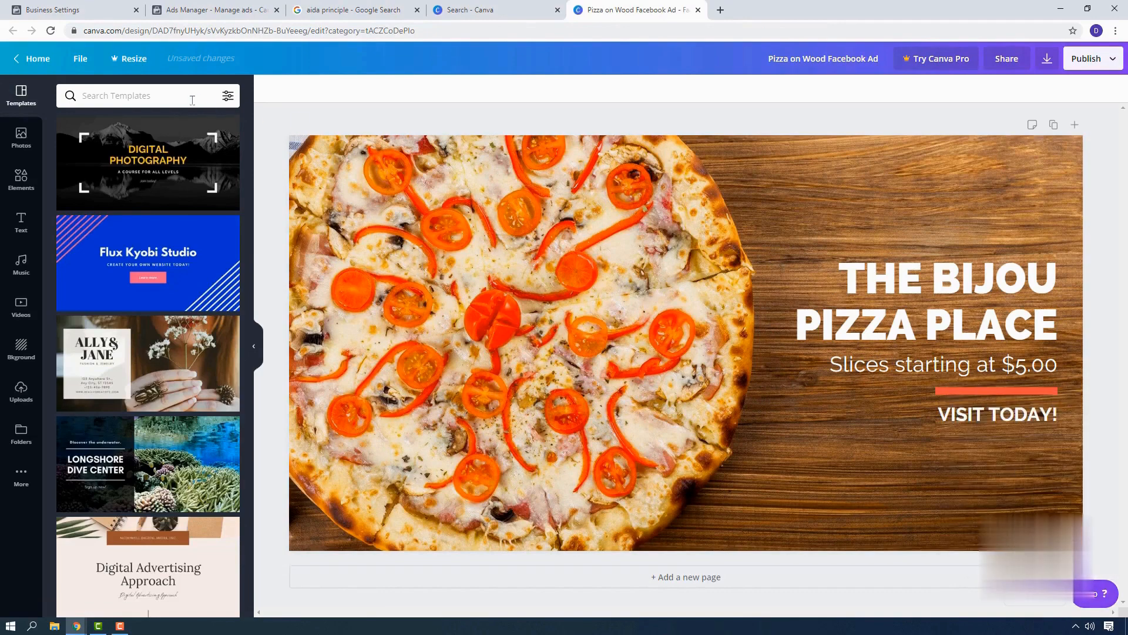
Search the photo library for "dry fruits".
left_click(21, 137)
left_click(141, 91)
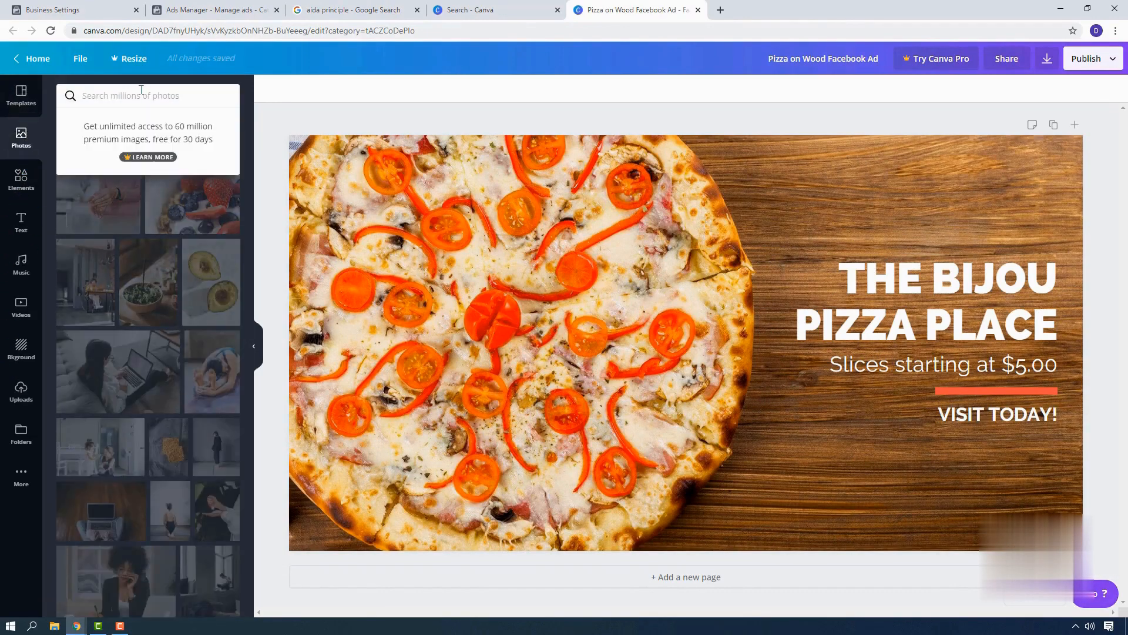
type("dry fruits")
key("Return")
Try the hazelnut photo and the mixed-nuts photo on the design, removing each one.
scroll(117, 264, "down", 9)
left_click(109, 203)
key("Delete")
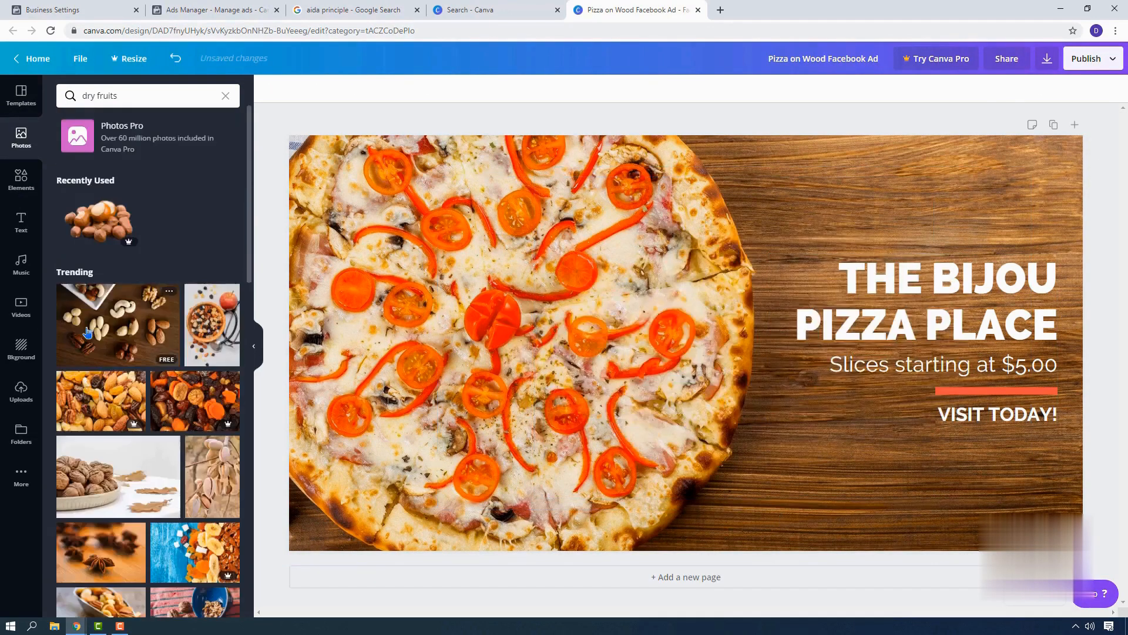
left_click(87, 332)
key("Delete")
Add the photo of walnuts in a bowl and enlarge it to cover the whole design.
left_click(120, 478)
left_click_drag(676, 341, 546, 410)
left_click_drag(803, 242, 898, 184)
left_click_drag(649, 397, 636, 349)
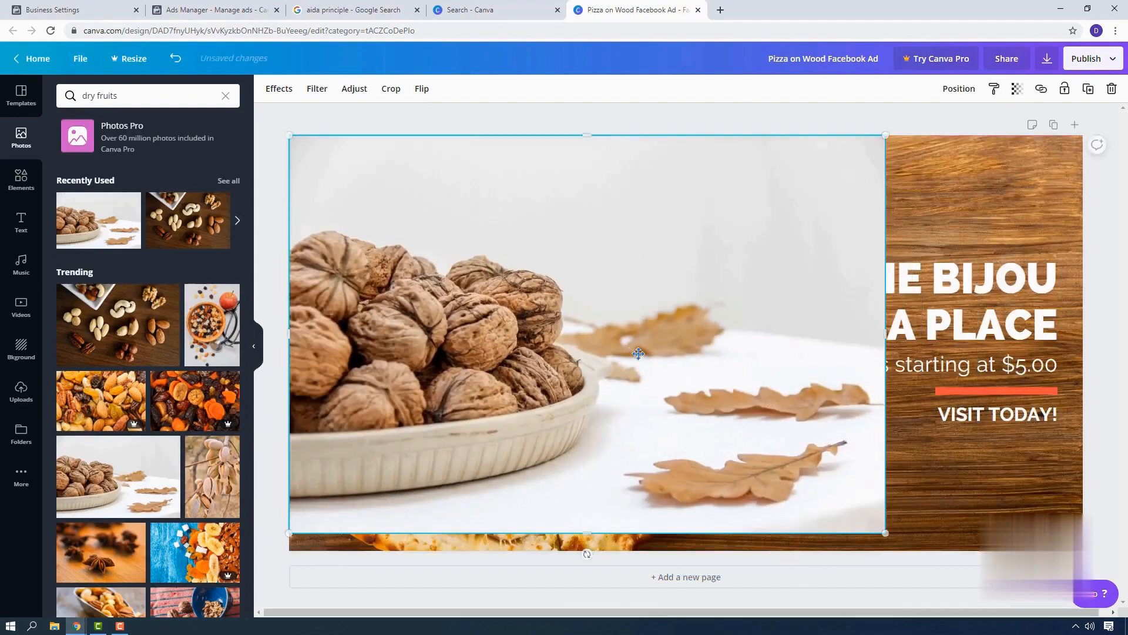
left_click_drag(885, 533, 1002, 611)
Recolour the title text dark grey and the price line and VISIT TODAY! text light purple.
left_click(940, 323)
left_click(418, 89)
left_click(100, 205)
left_click(101, 315)
left_click(952, 365)
left_click(164, 346)
left_click(1015, 418)
left_click(163, 346)
Move the text block higher on the design and download the design as a PNG.
left_click_drag(946, 279, 934, 197)
left_click(1101, 159)
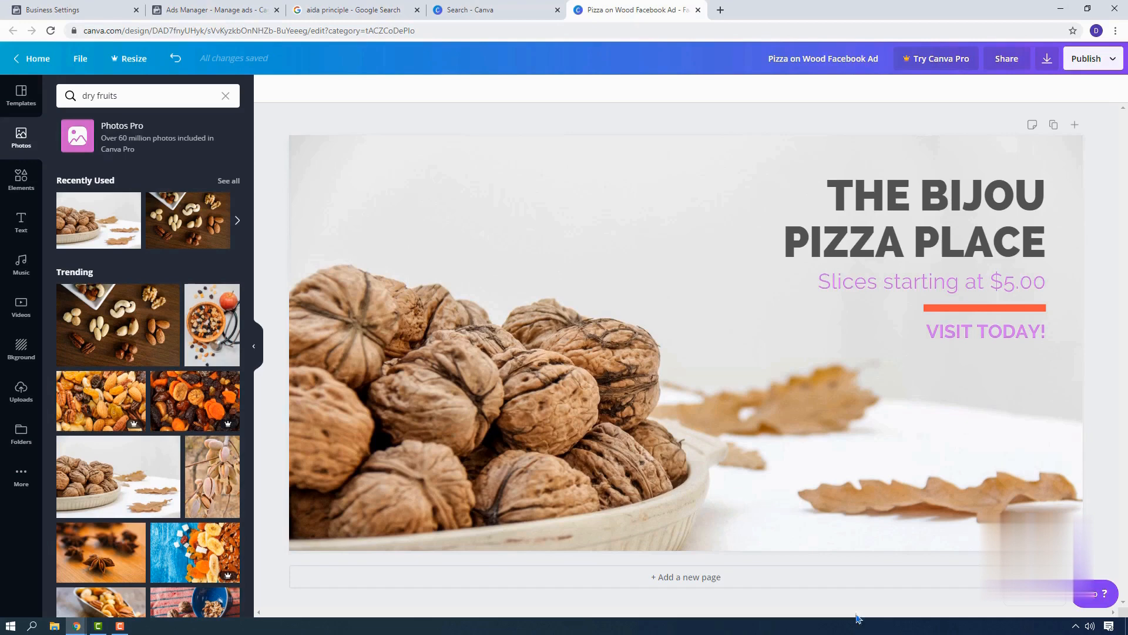
left_click(1047, 58)
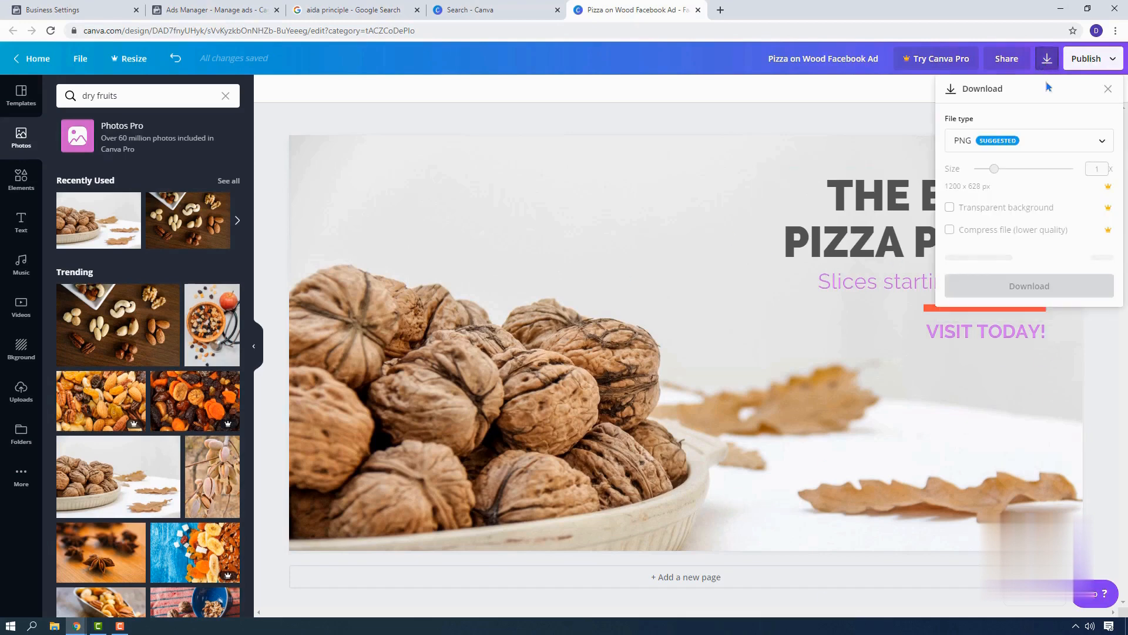
left_click(1040, 259)
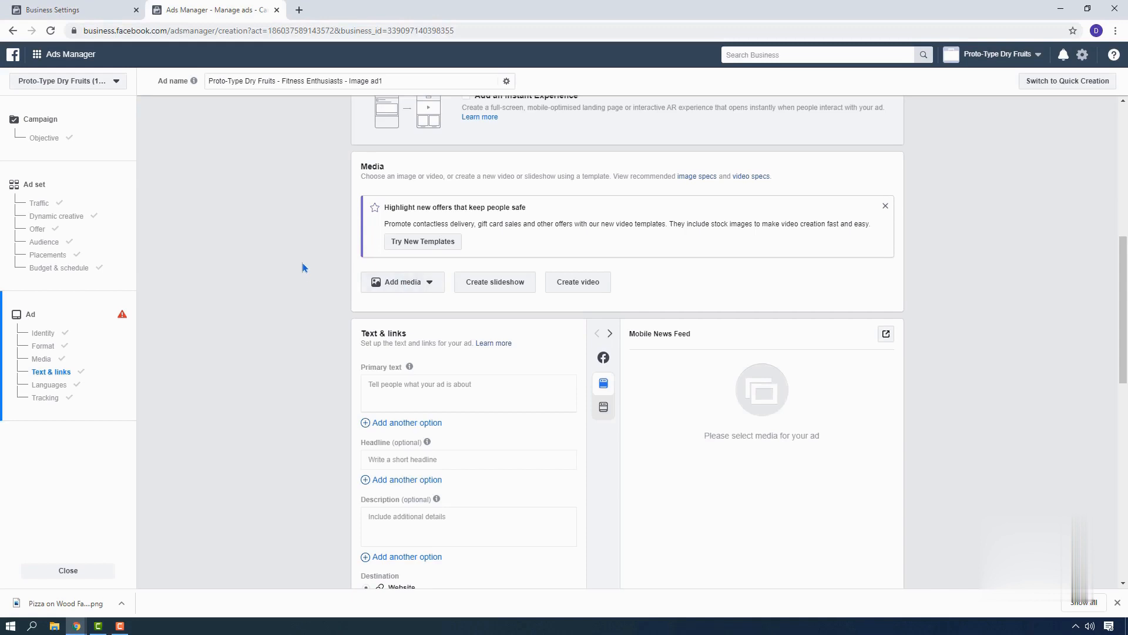
Upload the image Dry Fruits.png and use it as the ad's media.
left_click(430, 285)
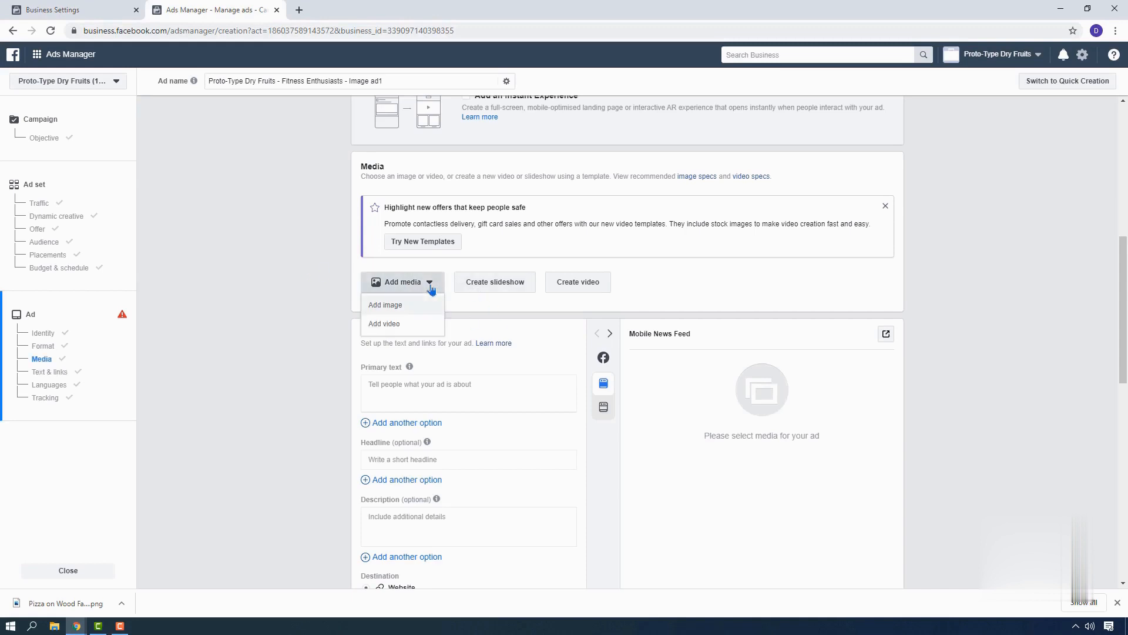
left_click(389, 307)
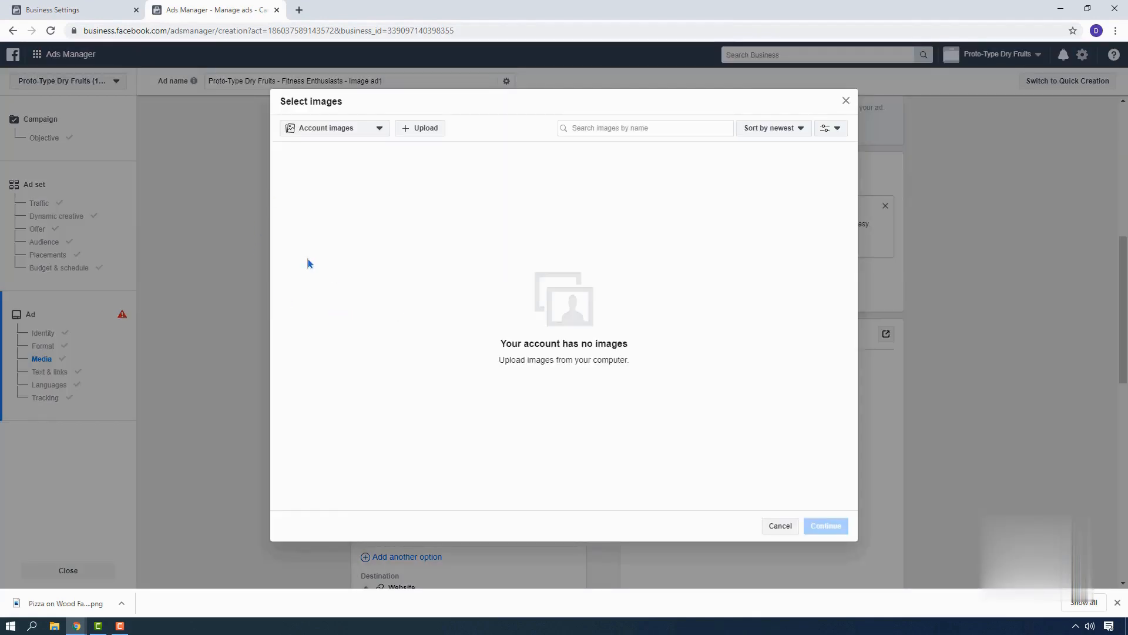
left_click(424, 129)
left_click(138, 85)
left_click(482, 299)
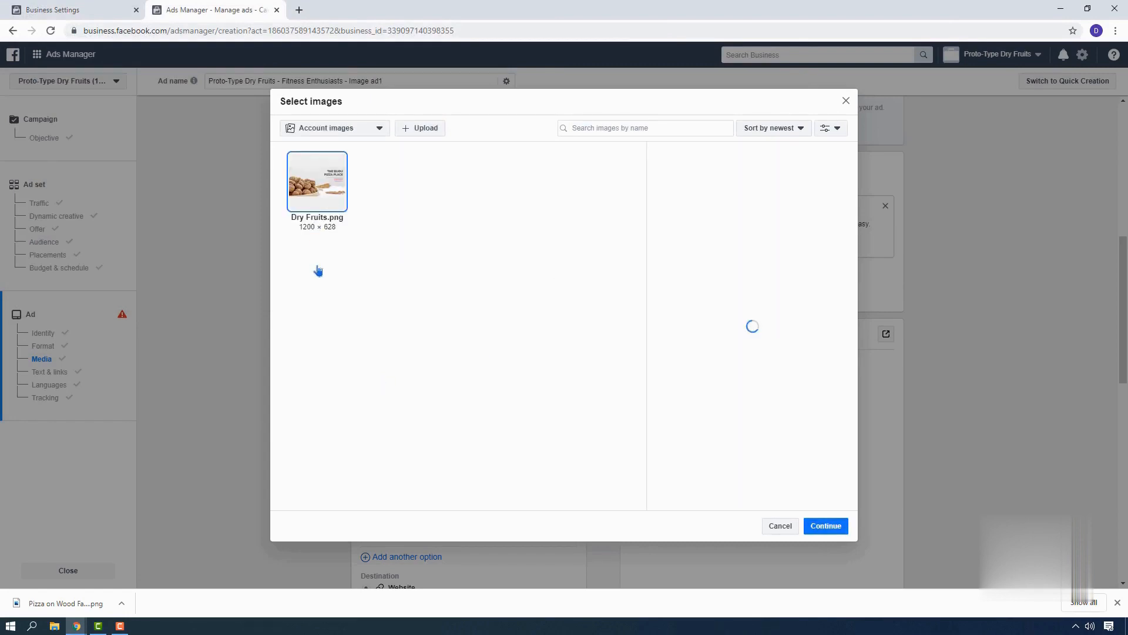
left_click(836, 527)
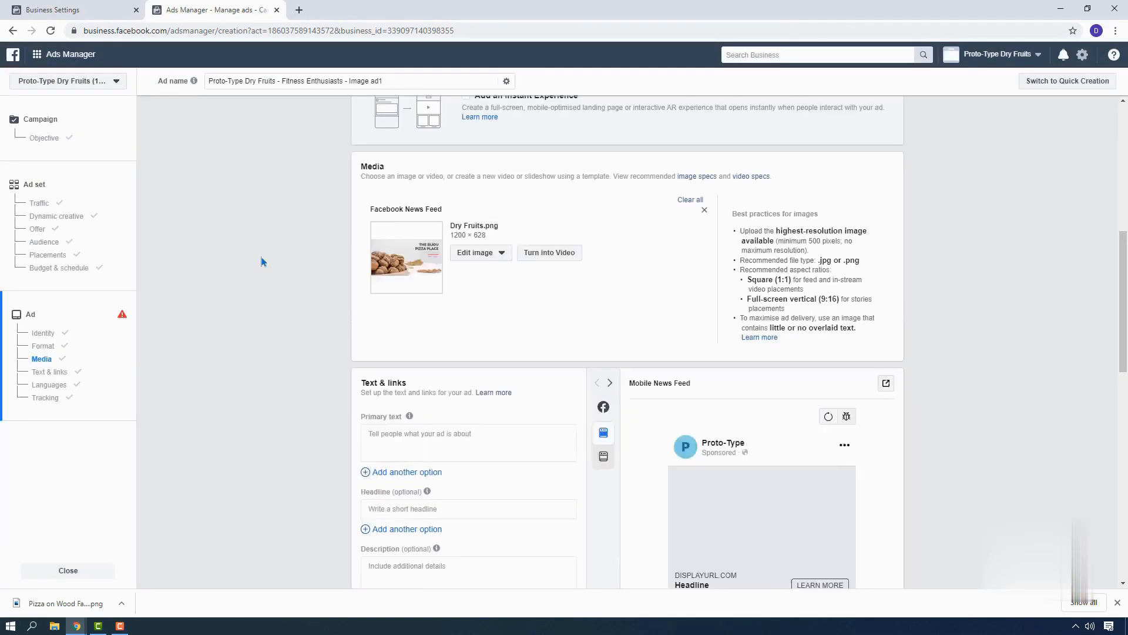
scroll(258, 226, "down", 3)
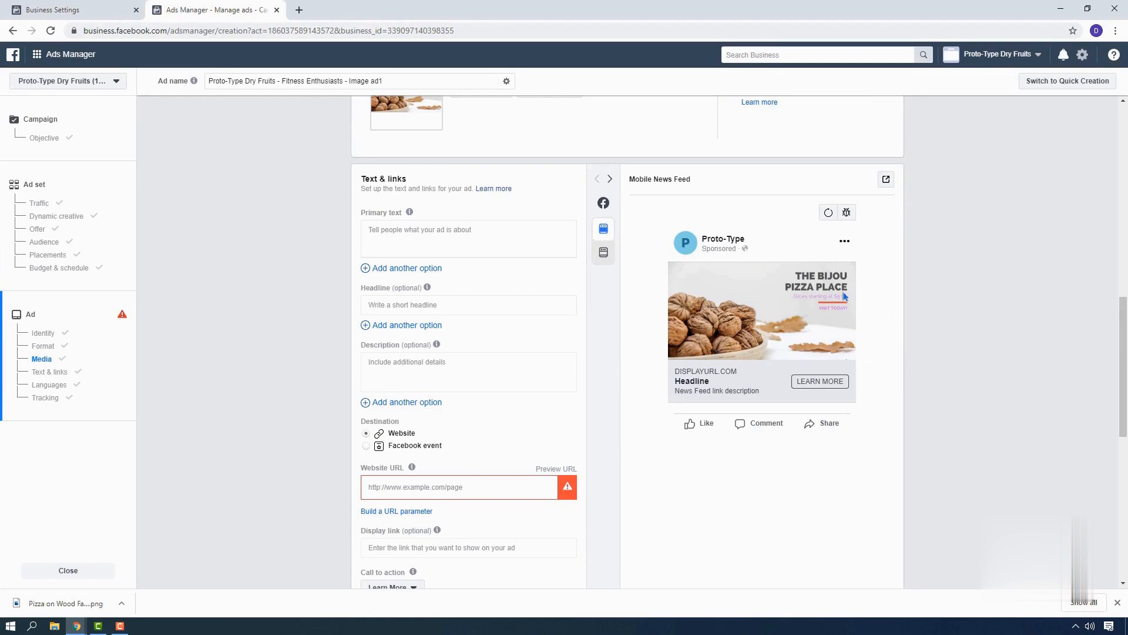
left_click(422, 242)
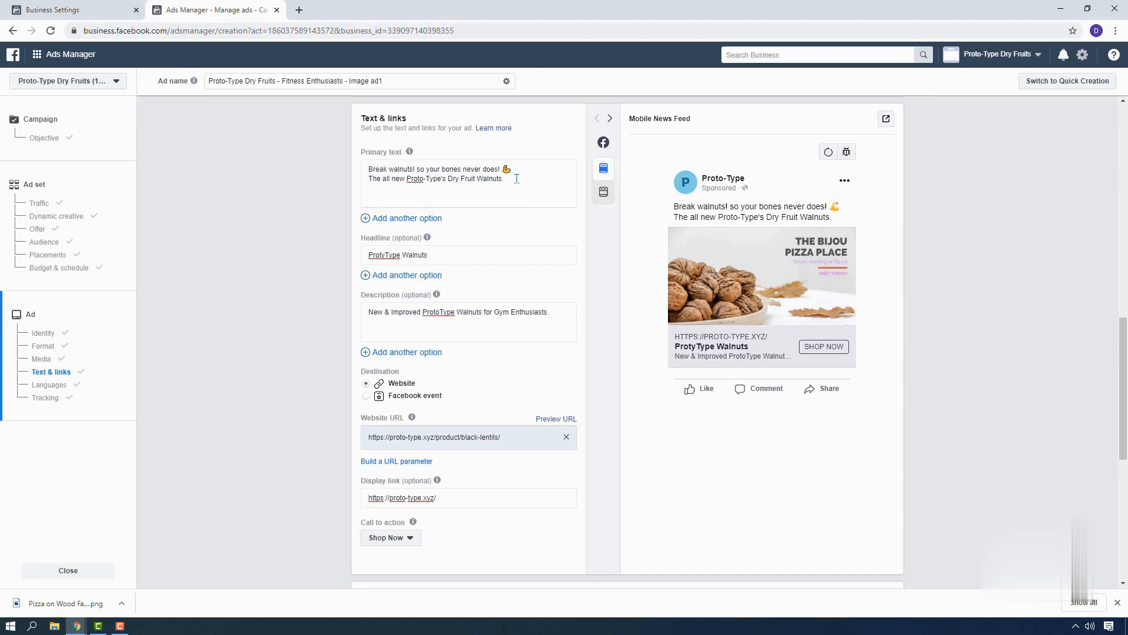
scroll(574, 401, "down", 1)
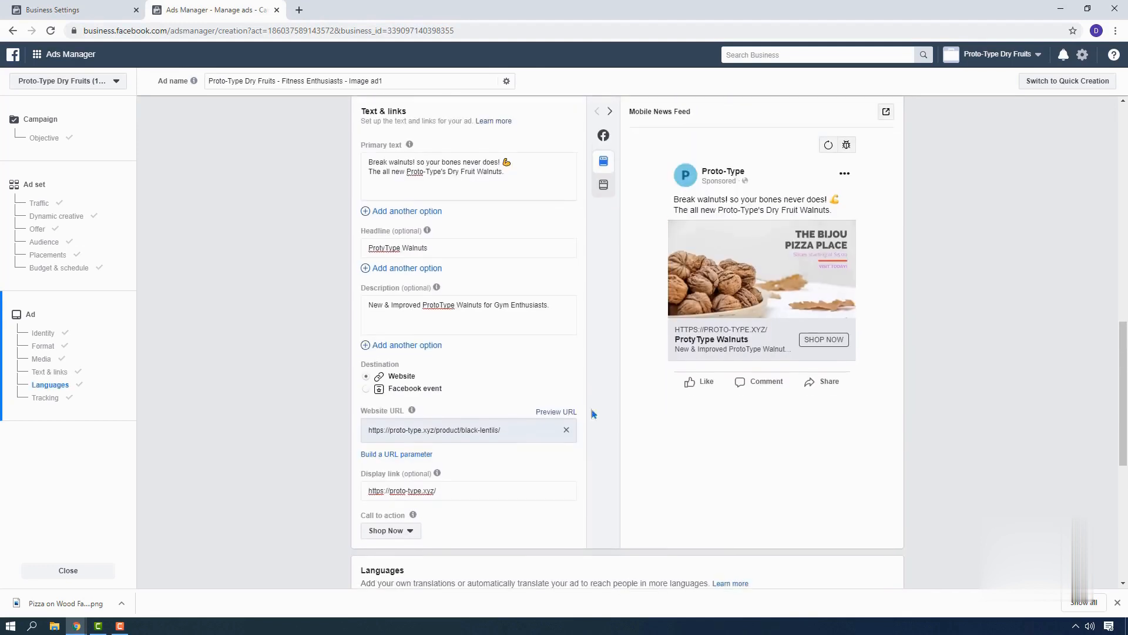
scroll(575, 400, "up", 1)
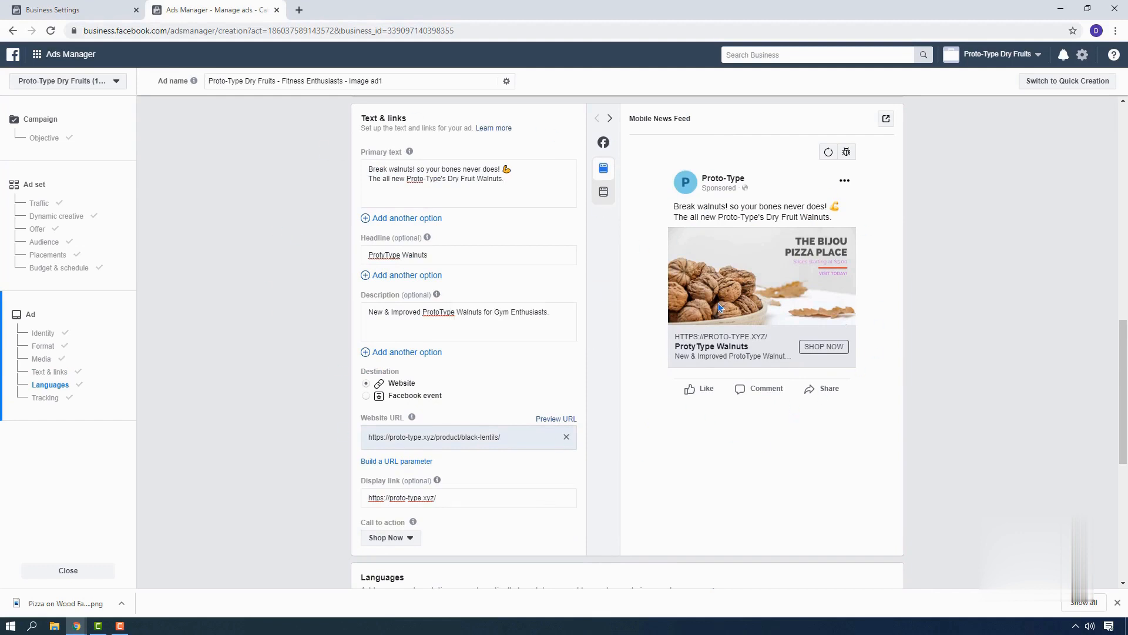
Leave the ad's language and tracking settings as they are and confirm the campaign for publishing.
scroll(769, 304, "down", 4)
scroll(772, 305, "down", 3)
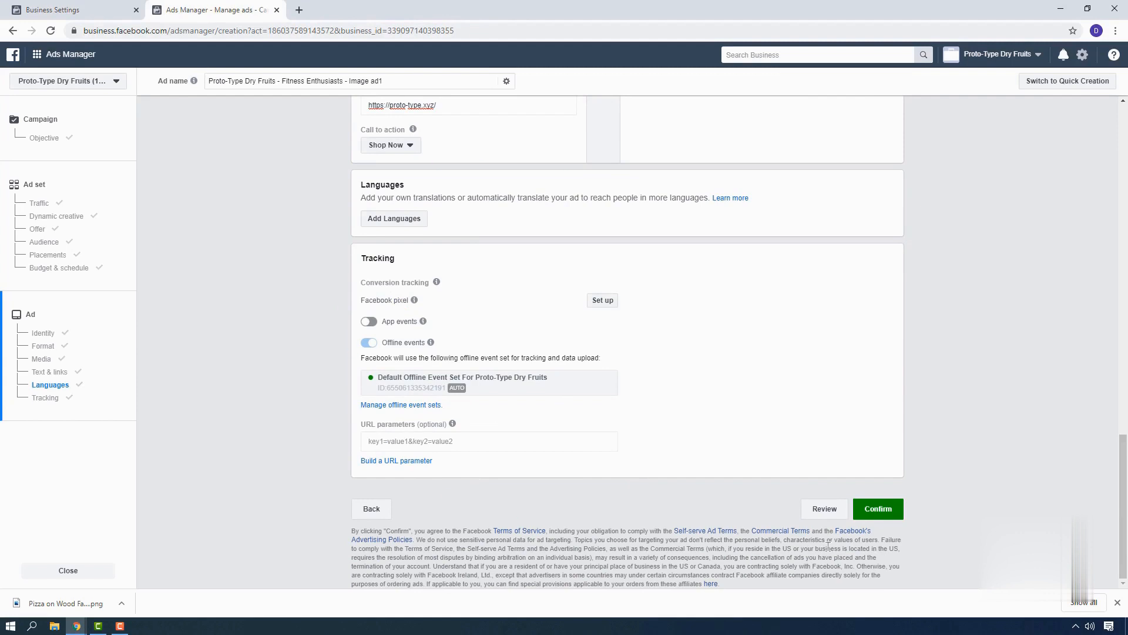
left_click(884, 513)
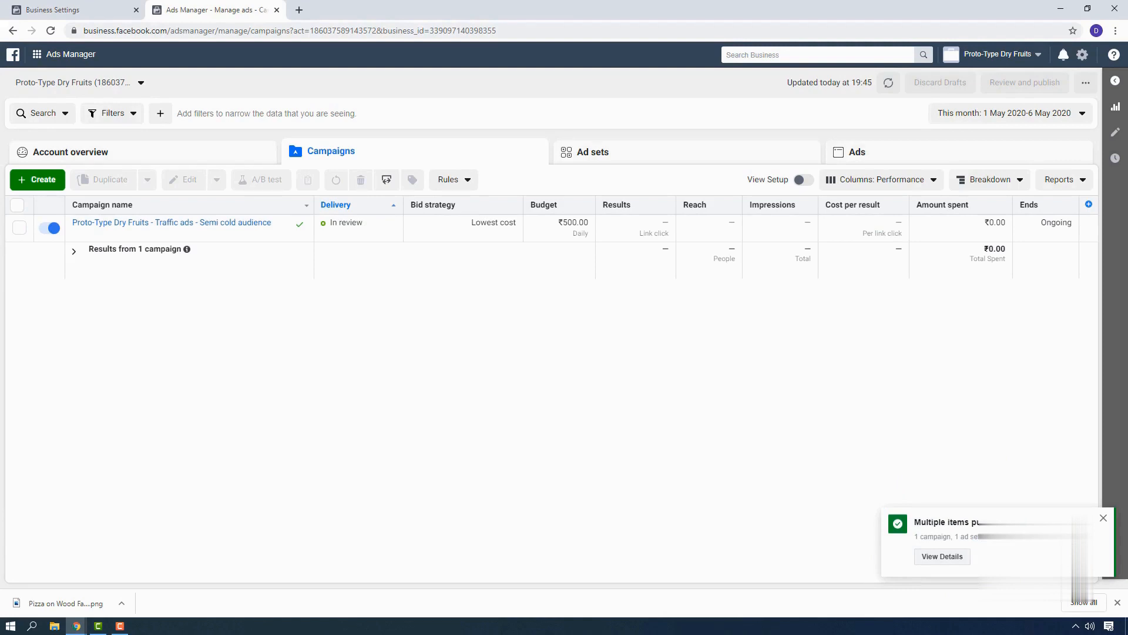
Check the delivery status of the published Proto-Type Dry Fruits campaign, its ad set and its ad.
mouse_move(197, 229)
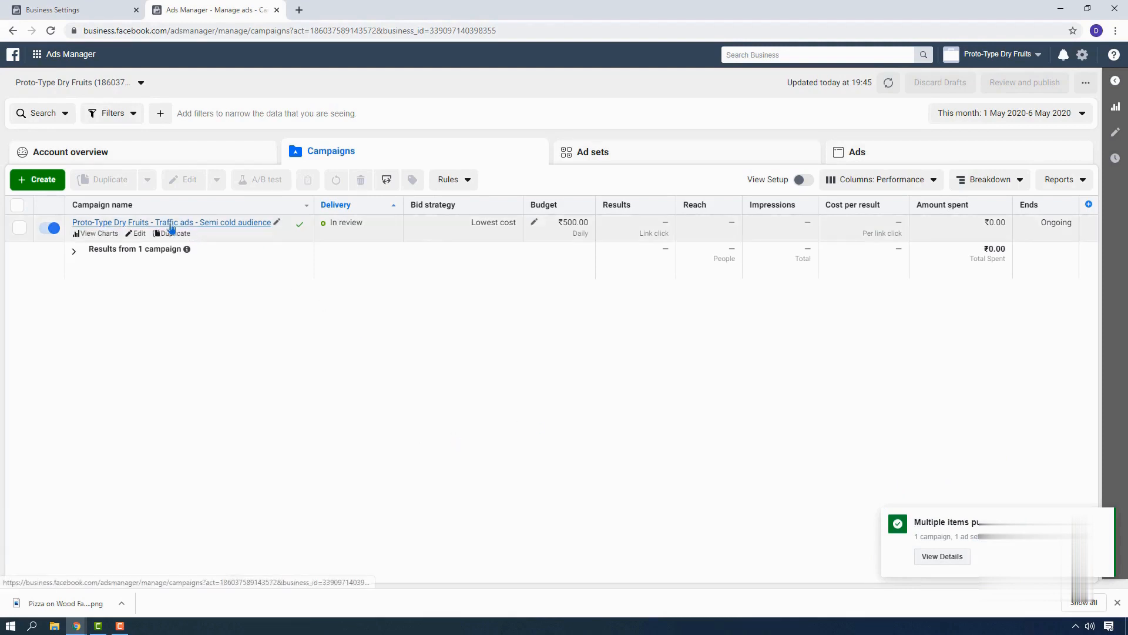
left_click(623, 156)
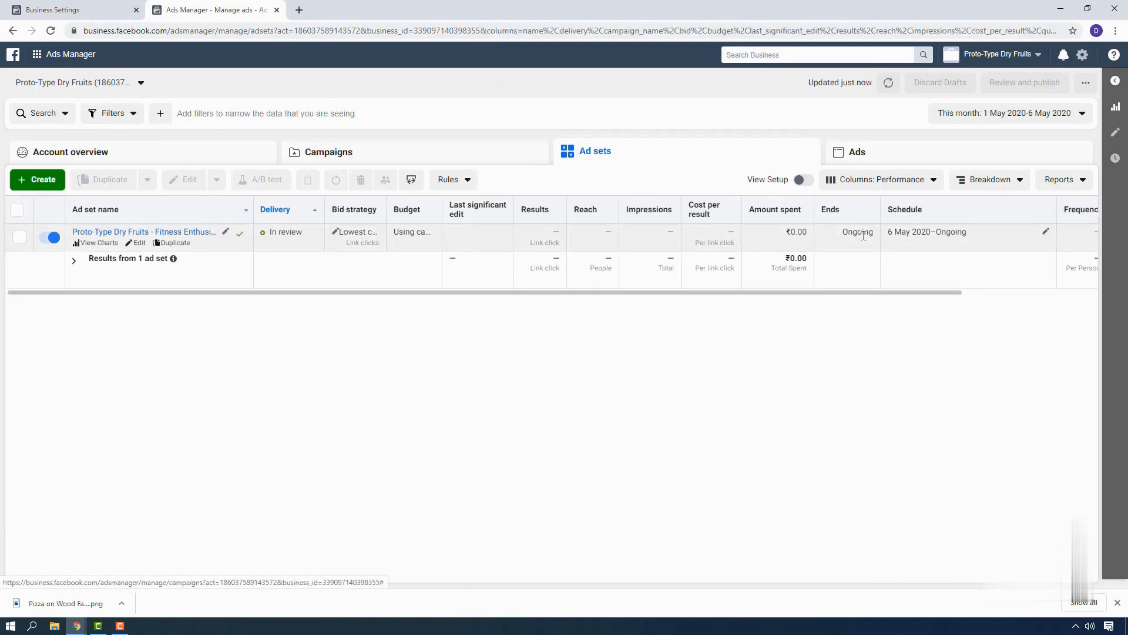
left_click(964, 148)
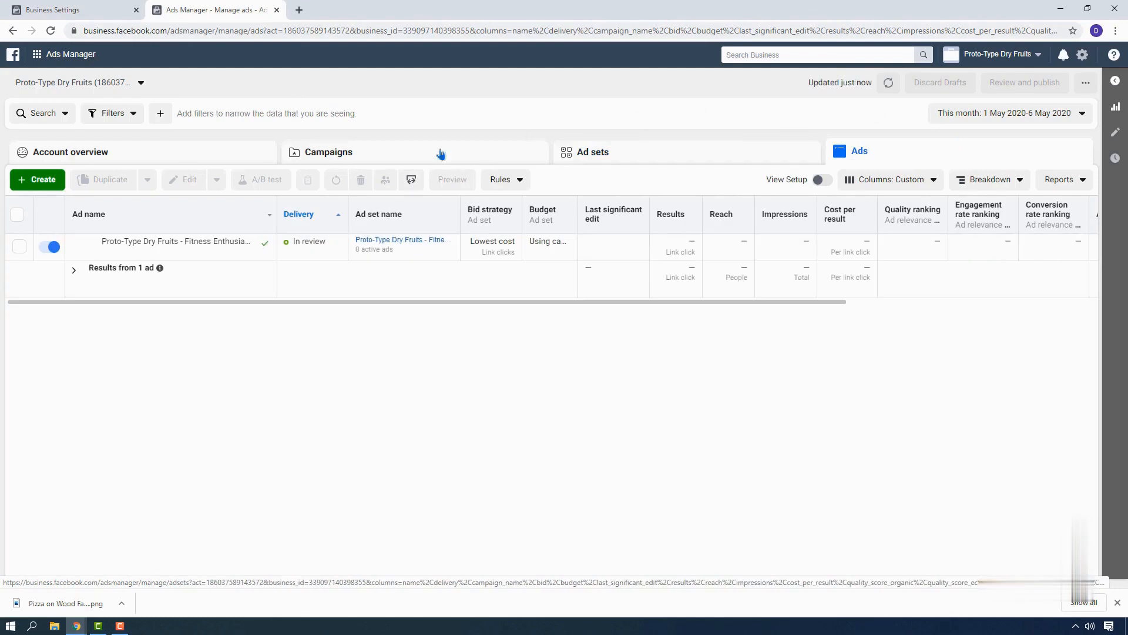